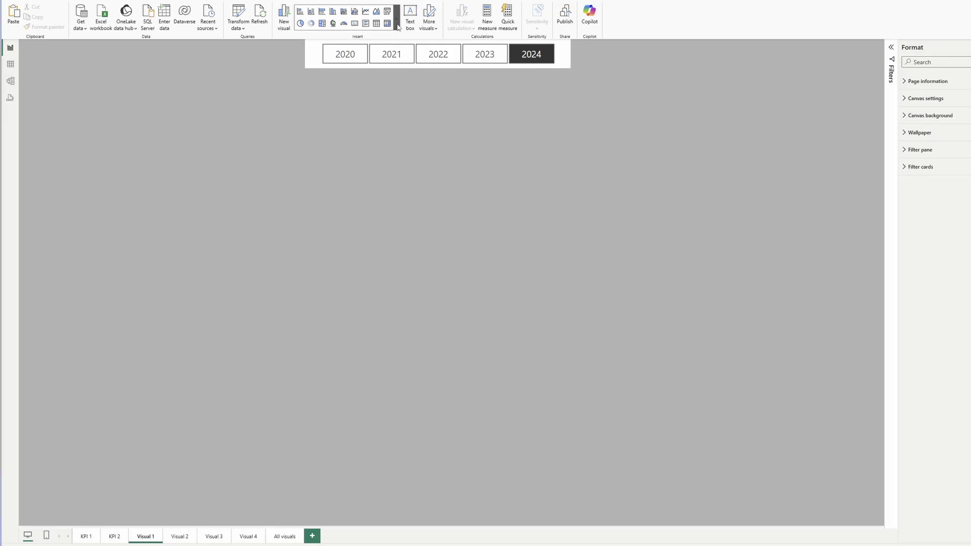
Add a new card visual to the page showing TOTAL SALES (£1.22M)
left_click(398, 25)
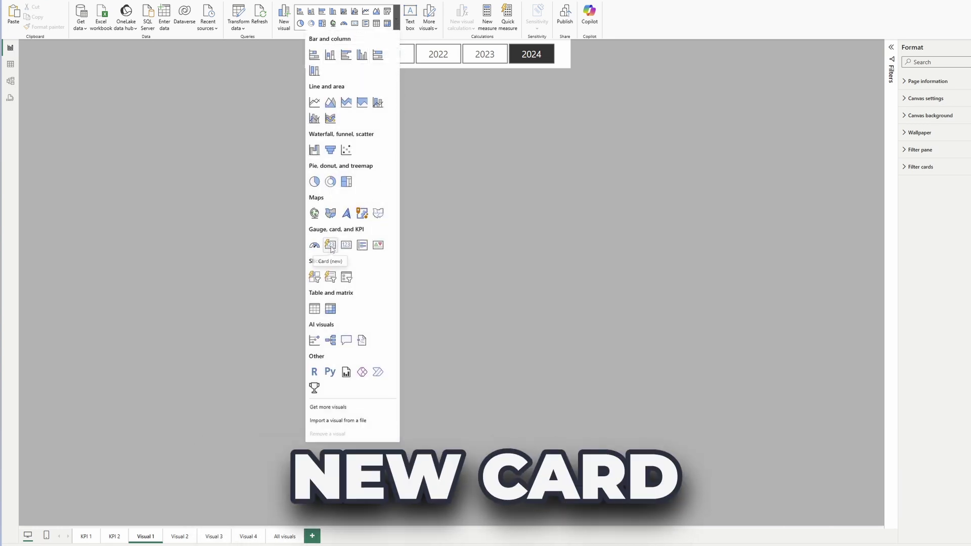
left_click(330, 245)
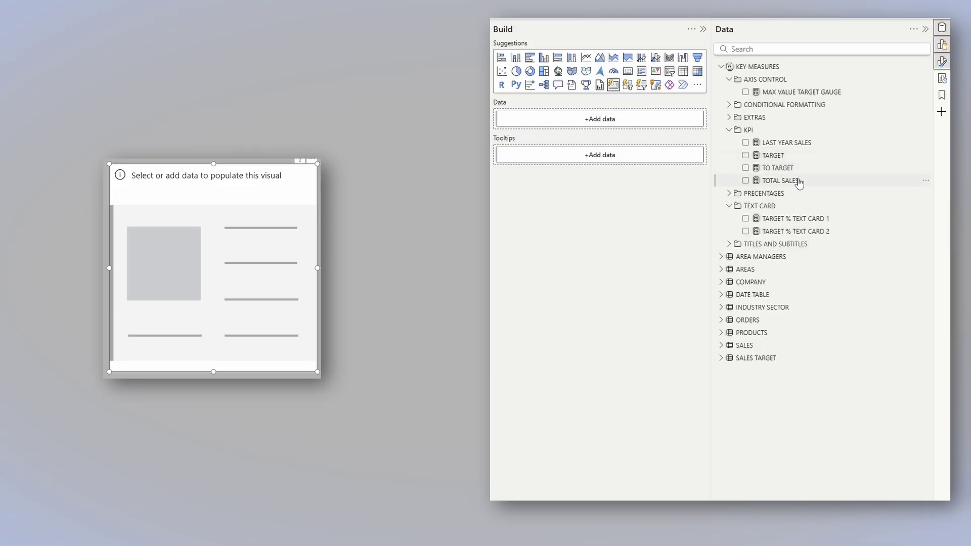
left_click_drag(797, 181, 618, 124)
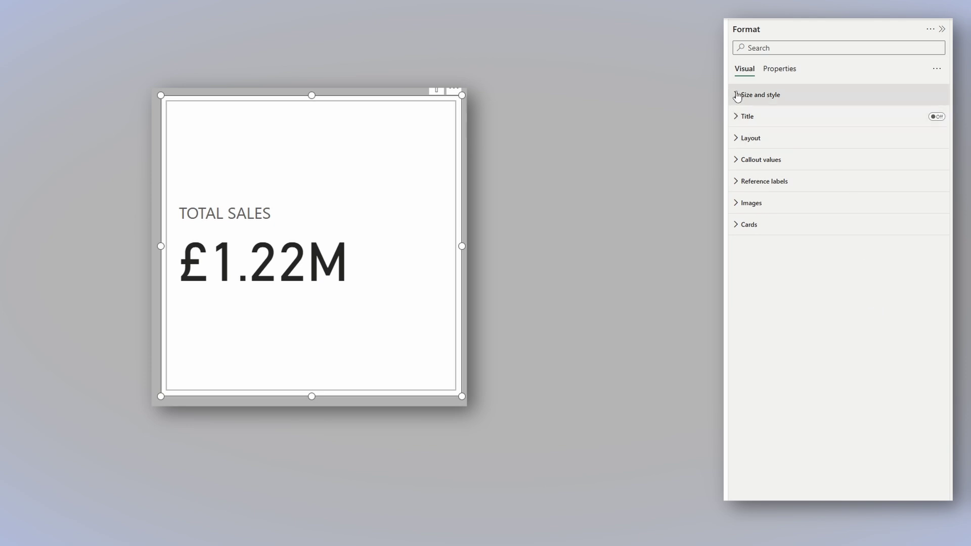
Set the card's top, left, bottom and right padding to 10 px
left_click(737, 96)
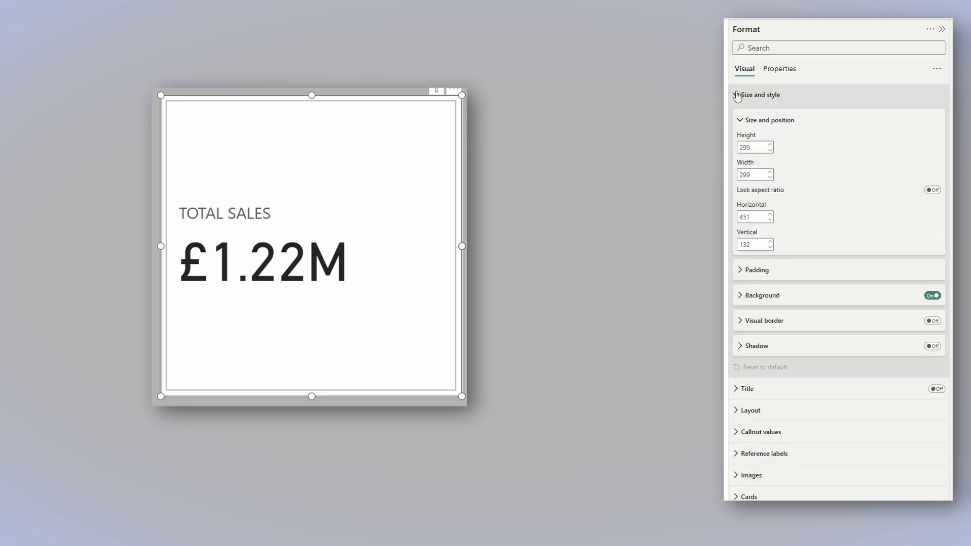
left_click(741, 270)
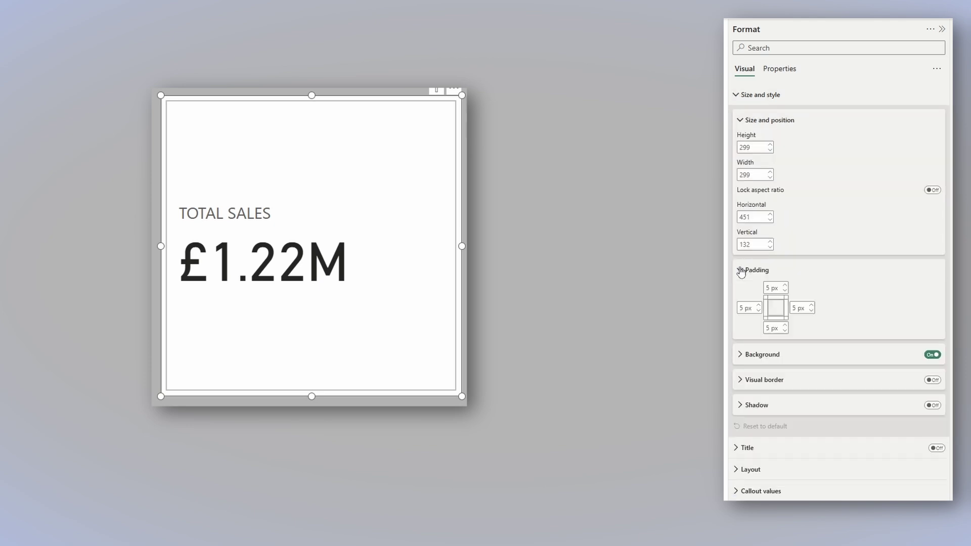
left_click(770, 285)
type("10")
double_click(742, 307)
type("10")
double_click(768, 327)
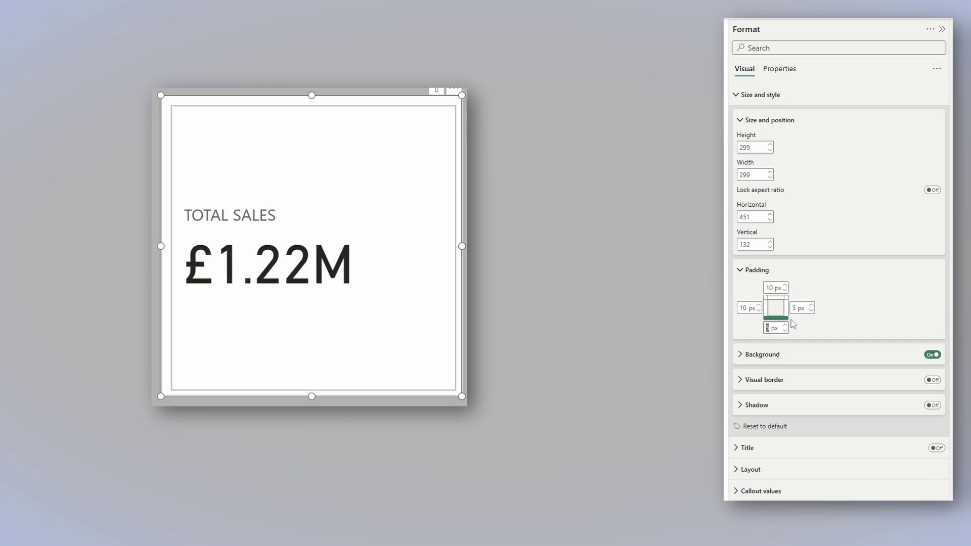
type("10")
double_click(797, 308)
type("10")
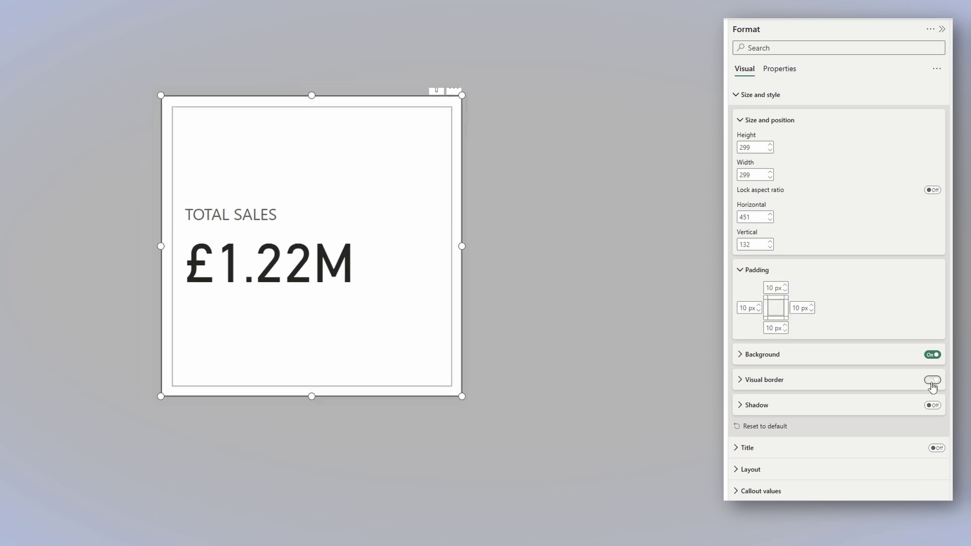
Turn on a light grey visual border with 10 px rounded corners, then deselect the card
left_click(932, 379)
left_click(742, 380)
scroll(741, 344, "down", 2)
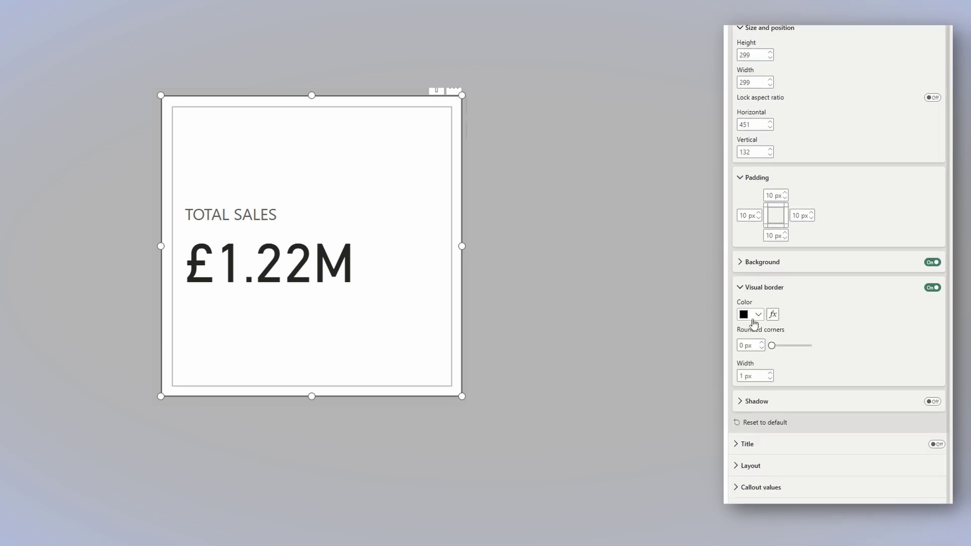
left_click(756, 316)
left_click(754, 392)
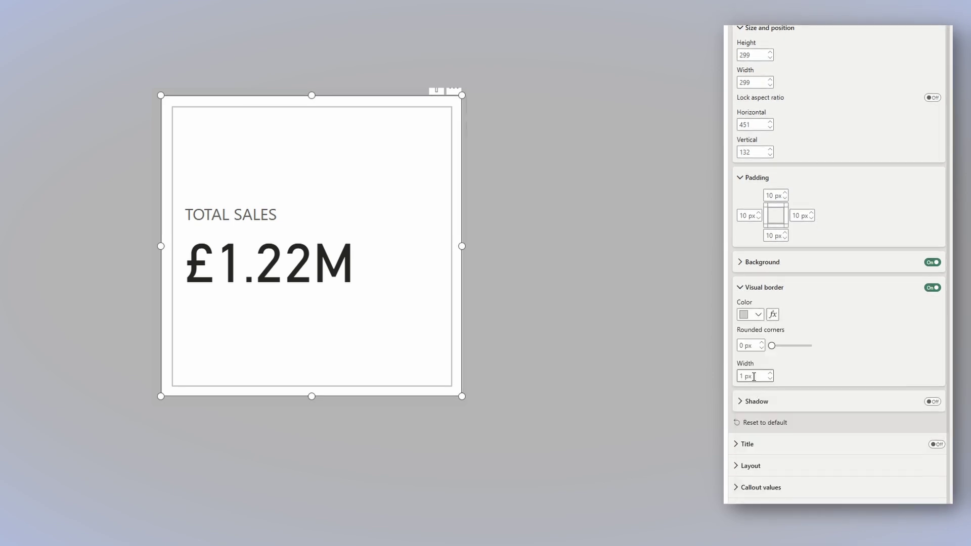
left_click(745, 345)
type("1")
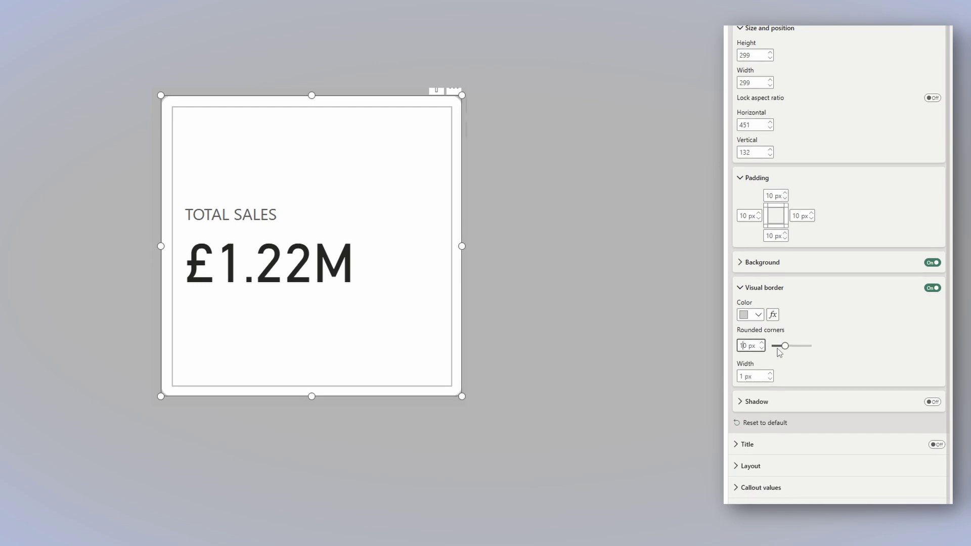
scroll(779, 353, "up", 2)
key("Escape")
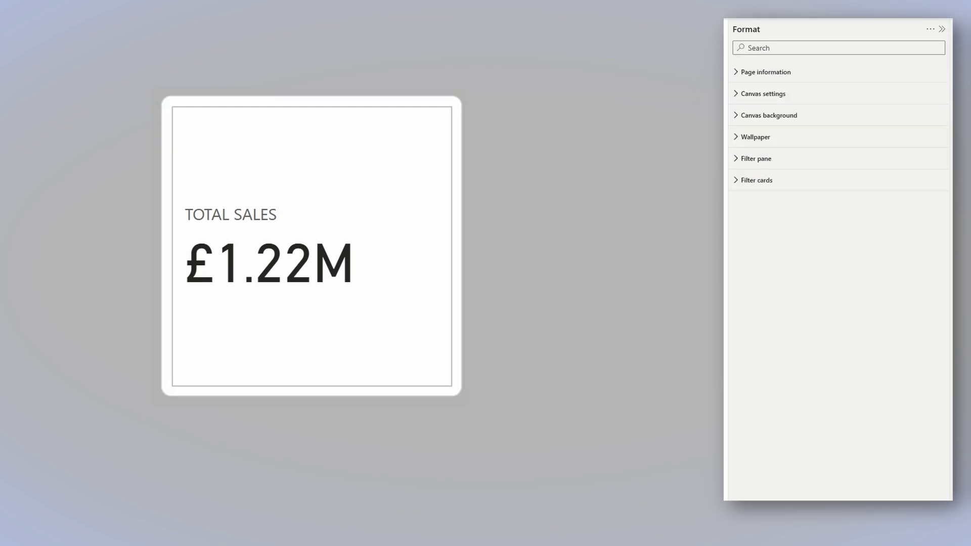
Turn on the card title 'SALES' in Segoe UI Semibold, size 16
left_click(311, 242)
left_click(743, 117)
left_click(936, 116)
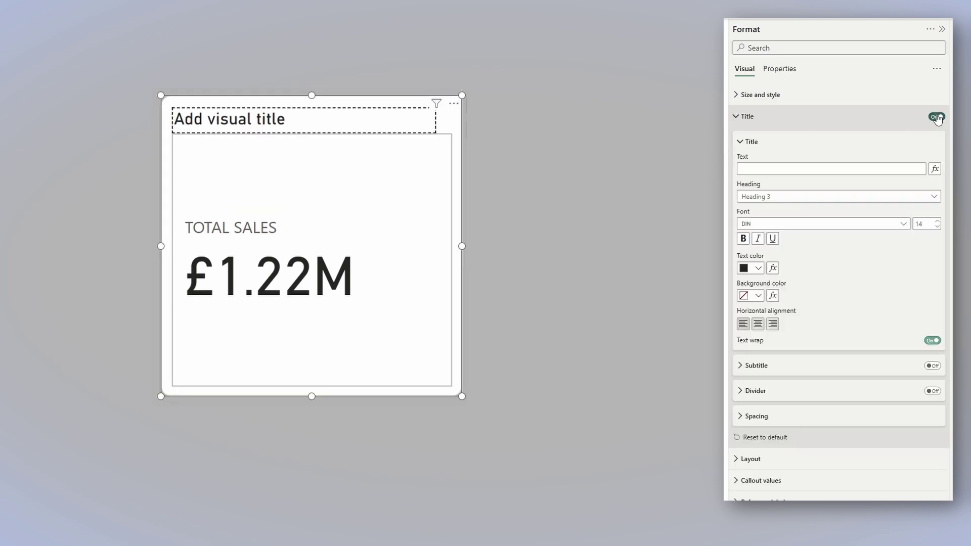
left_click(788, 168)
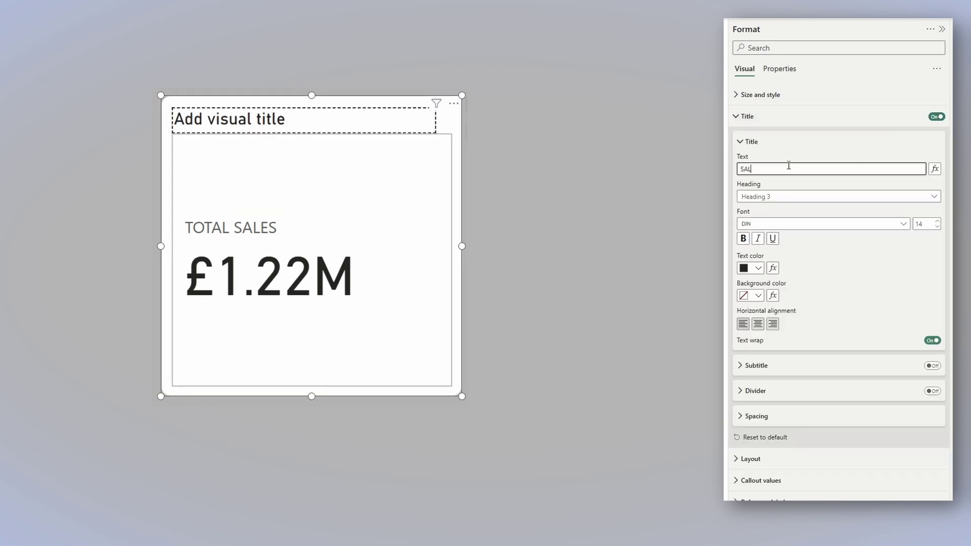
left_click(789, 165)
type("SALES")
left_click(889, 226)
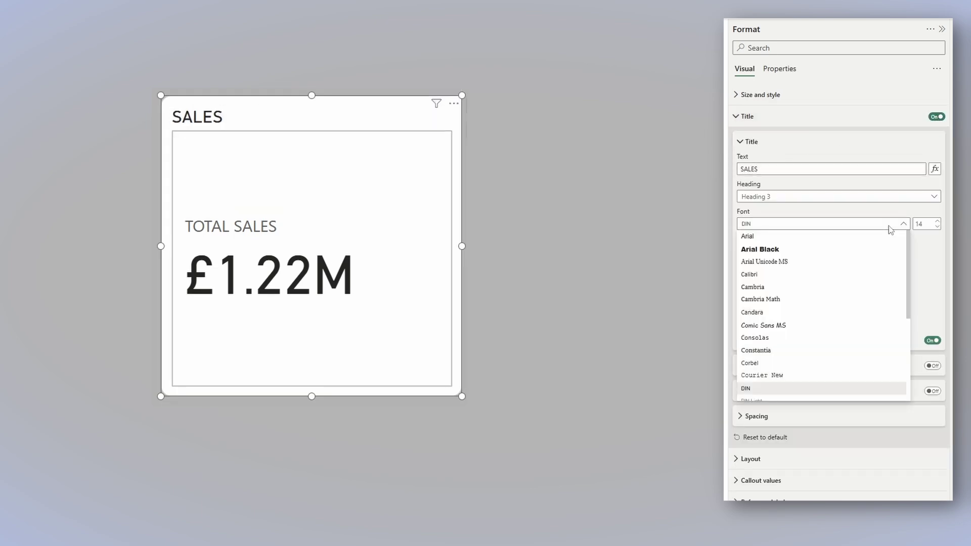
scroll(824, 313, "down", 5)
left_click(811, 312)
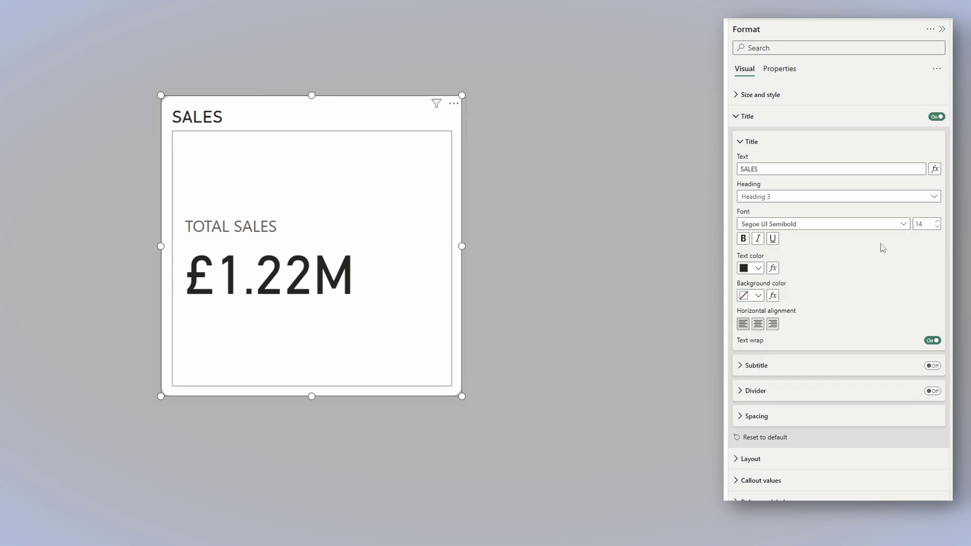
left_click(938, 222)
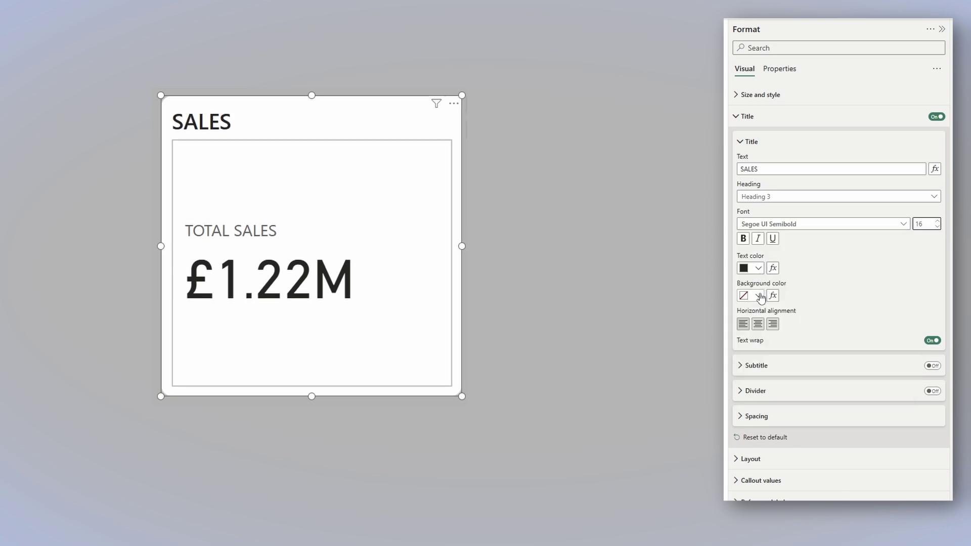
Give the SALES title a black background and white text, centred
left_click(761, 297)
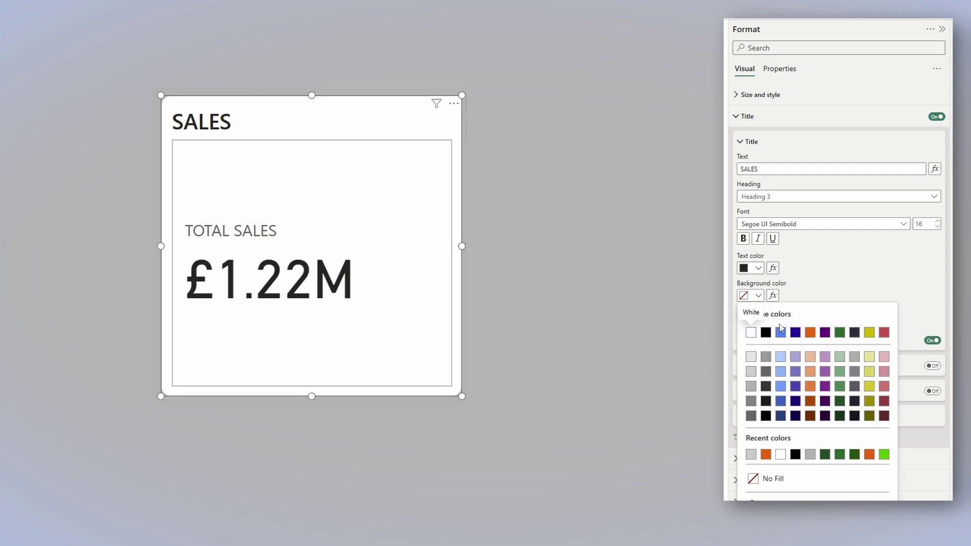
left_click(763, 333)
left_click(760, 270)
left_click(751, 303)
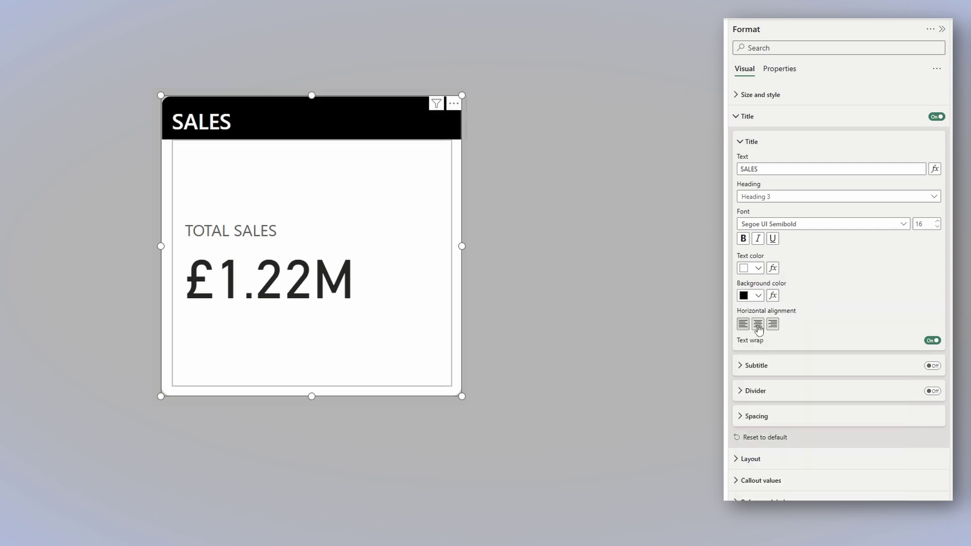
left_click(758, 324)
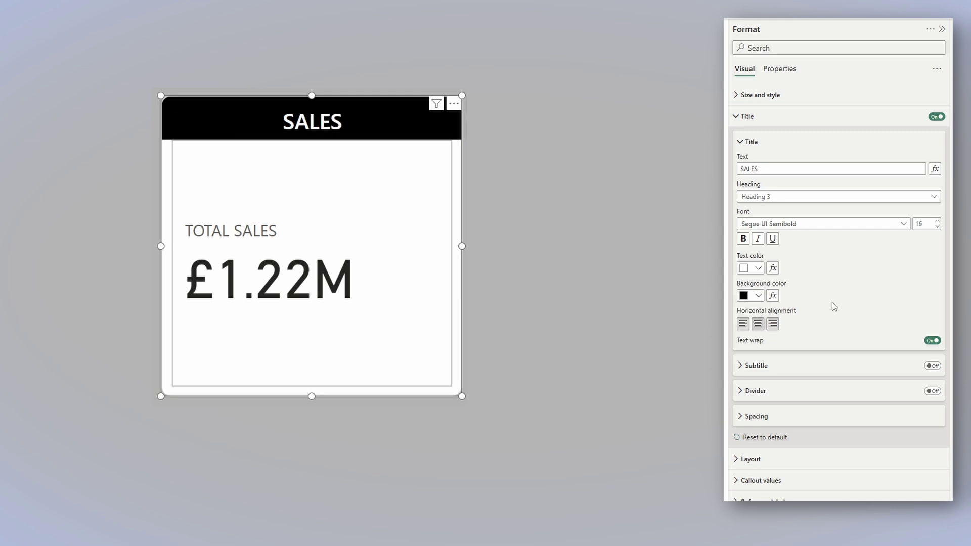
Add an orange divider under the title and set label spacing to 10 px
scroll(859, 329, "down", 3)
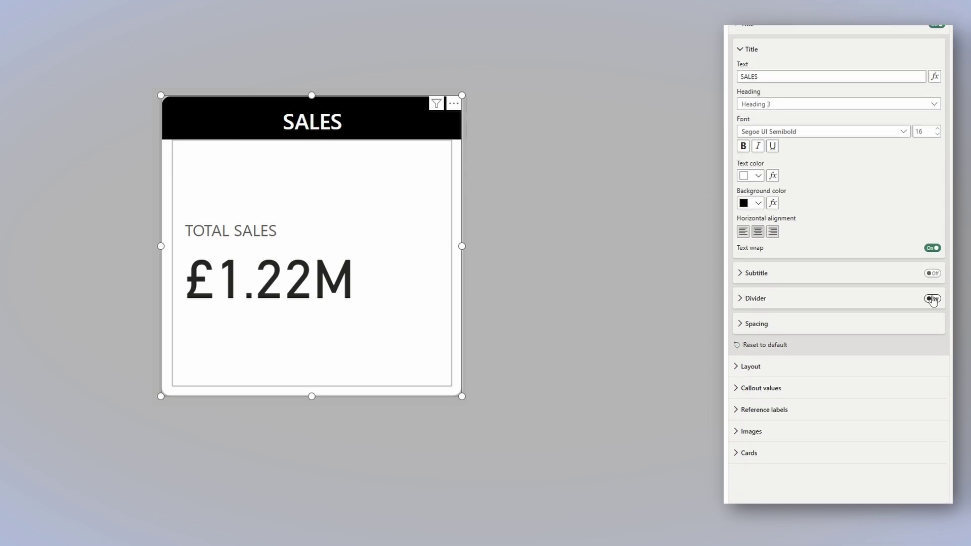
left_click(932, 298)
left_click(740, 299)
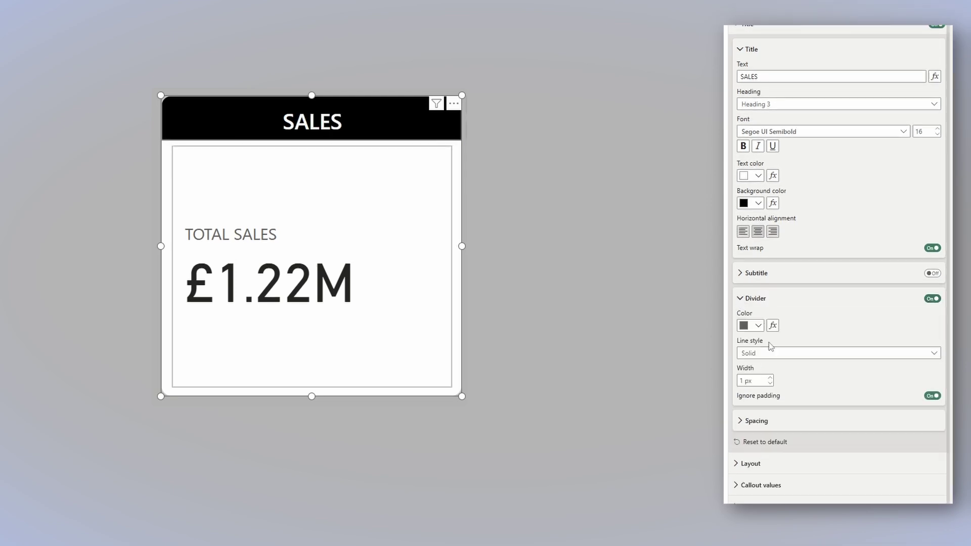
left_click(751, 326)
left_click(811, 363)
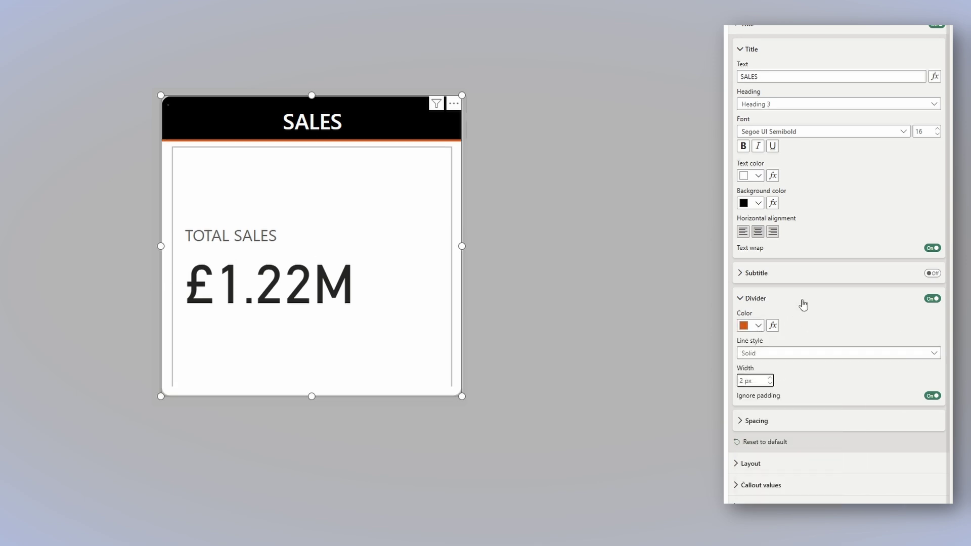
left_click(741, 421)
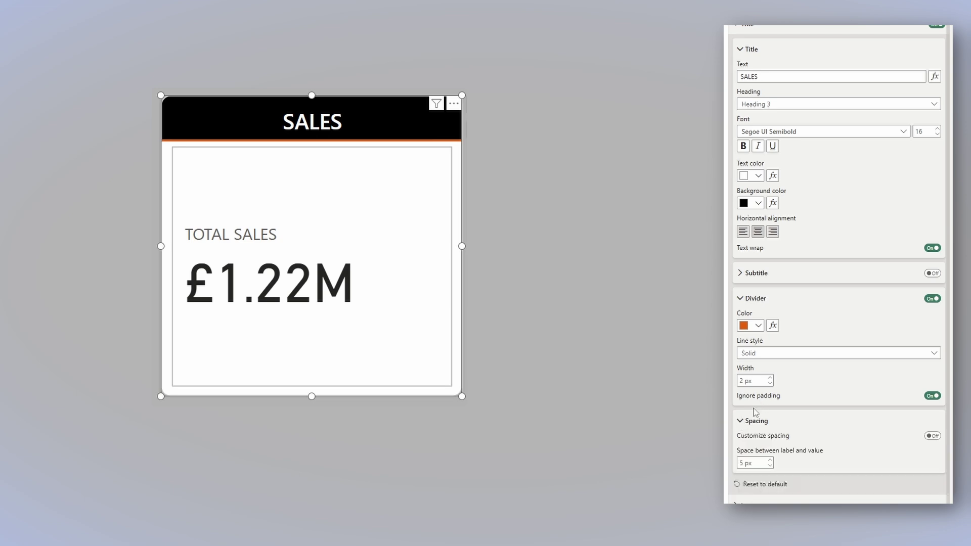
double_click(742, 463)
type("10")
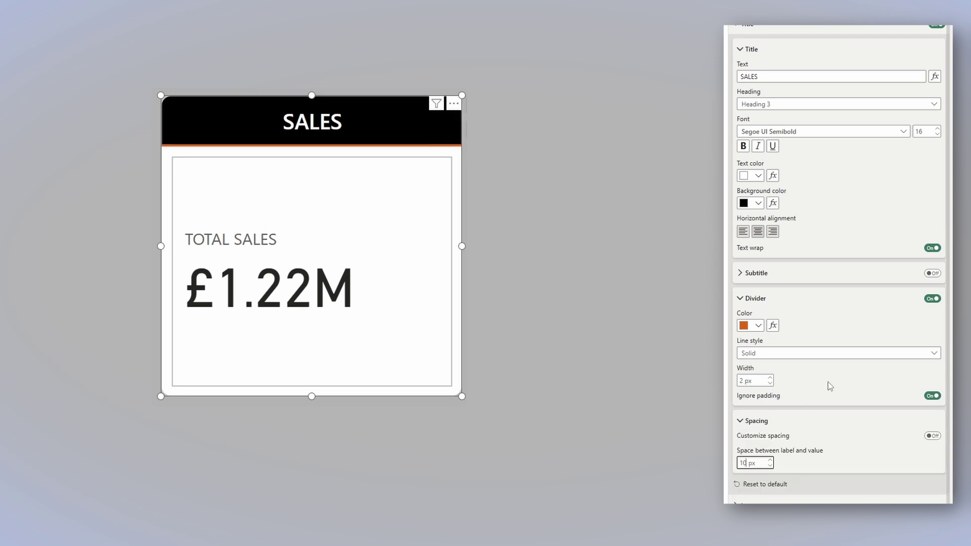
scroll(827, 399, "up", 4)
Set the callout value to Segoe UI Bold, centre it, and hide the TOTAL SALES label
left_click(736, 117)
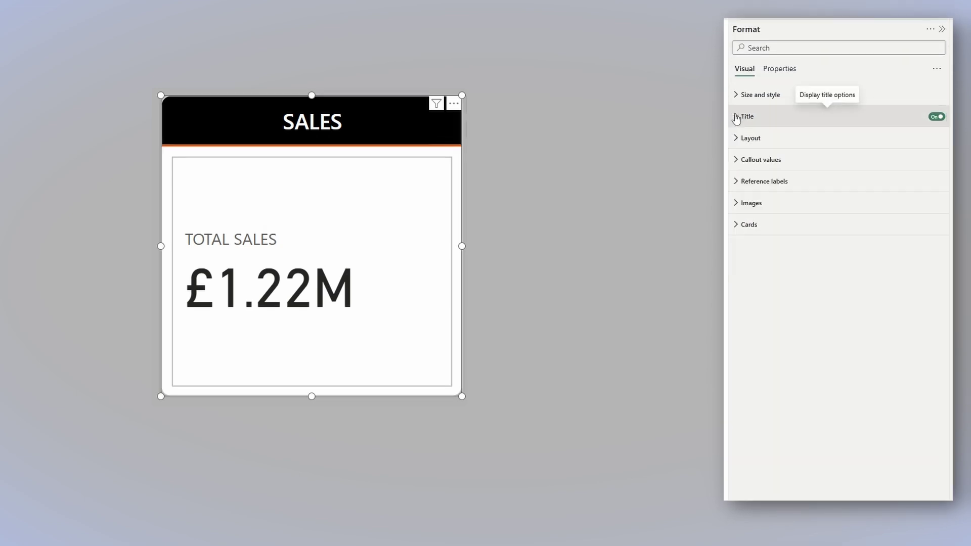
left_click(736, 160)
left_click(818, 265)
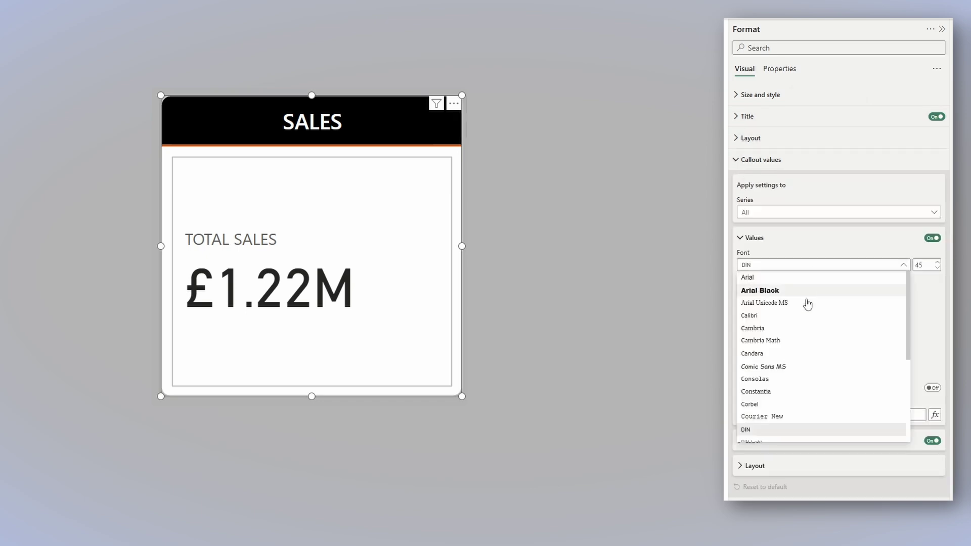
scroll(804, 328, "down", 3)
left_click(796, 360)
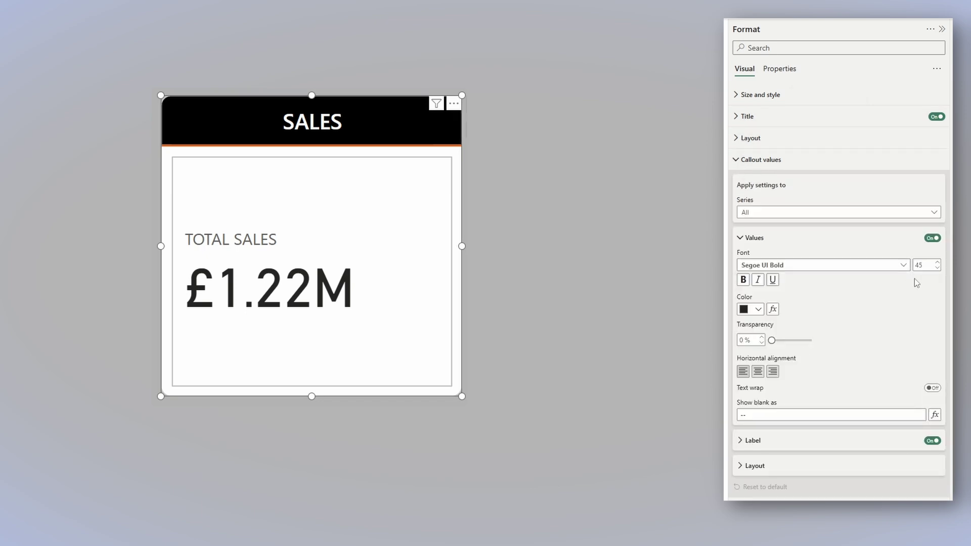
left_click(757, 372)
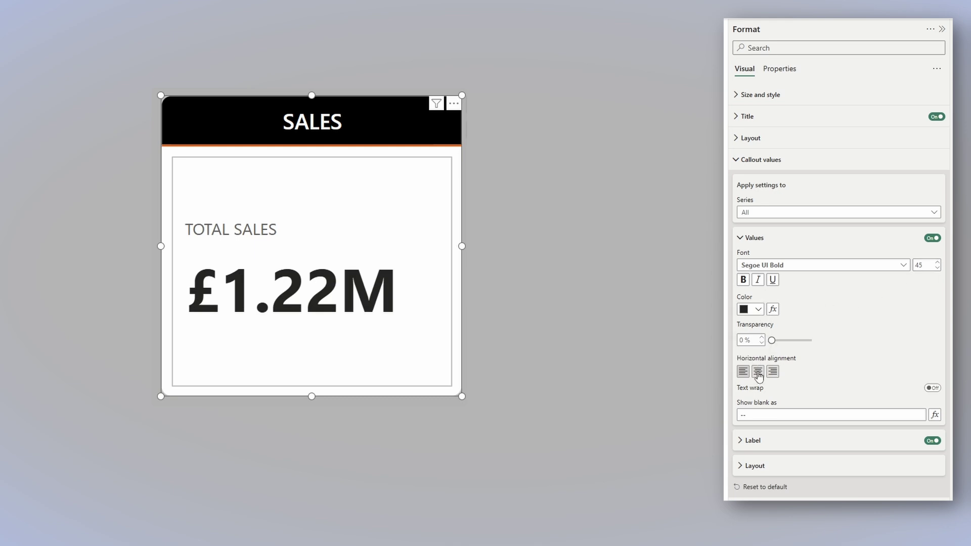
left_click(933, 441)
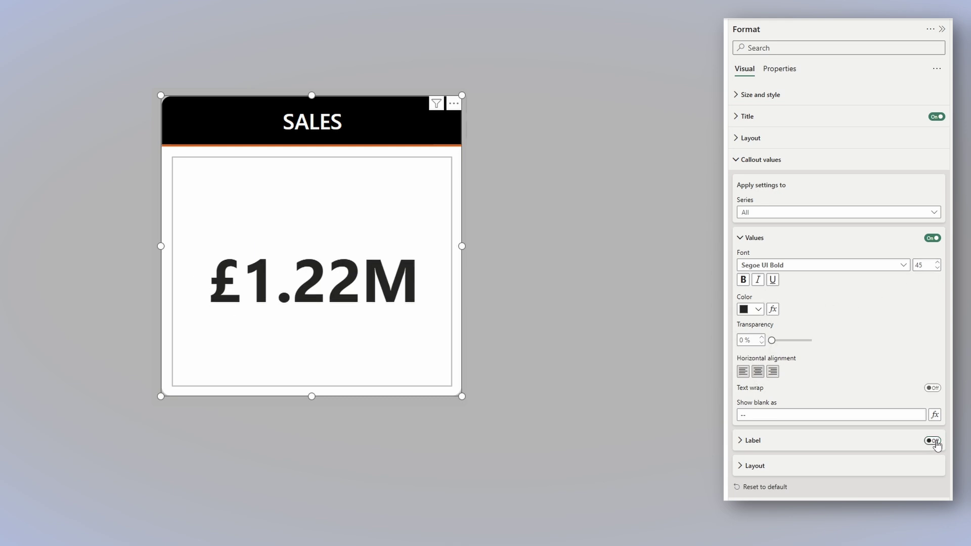
left_click(739, 161)
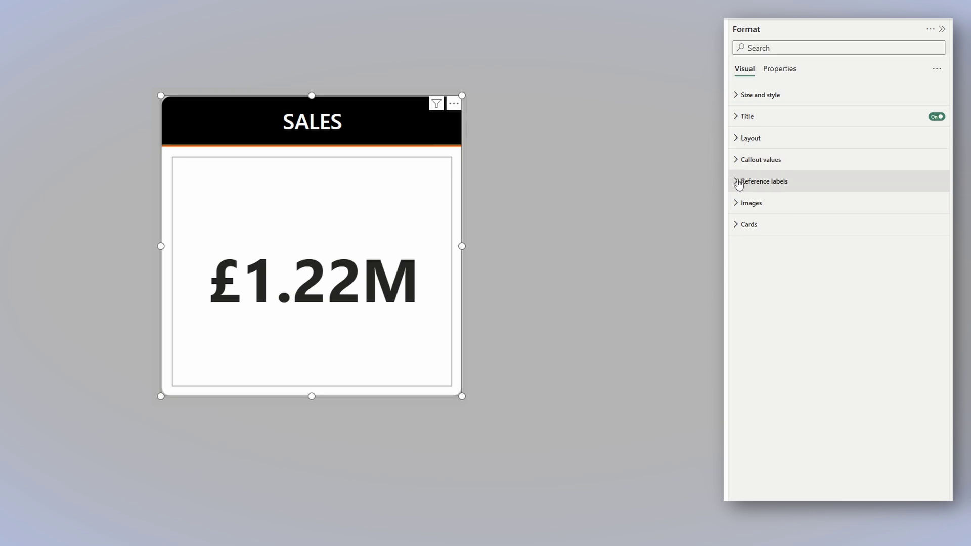
Add TARGET % TEXT CARD 2 as a TOTAL SALES reference label with its title turned off
left_click(740, 182)
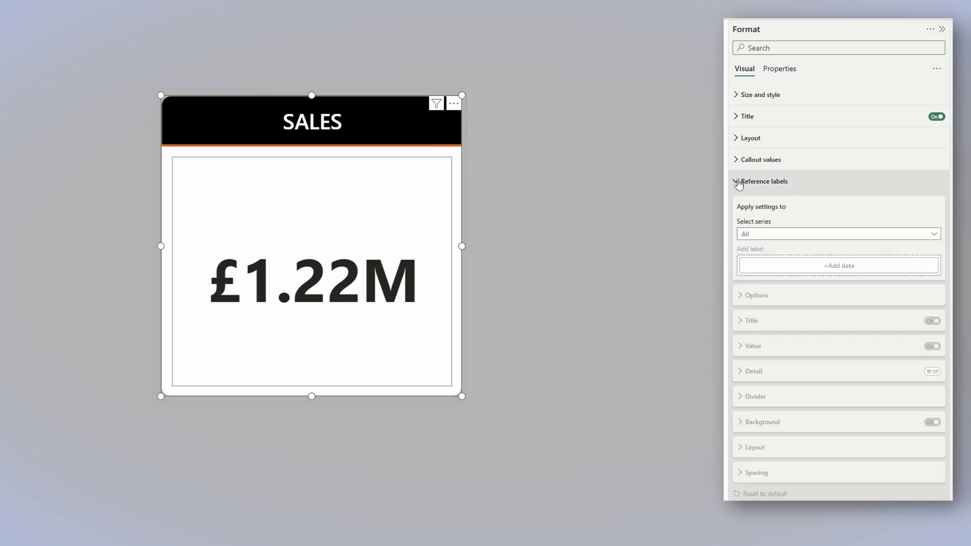
left_click(788, 238)
left_click(787, 260)
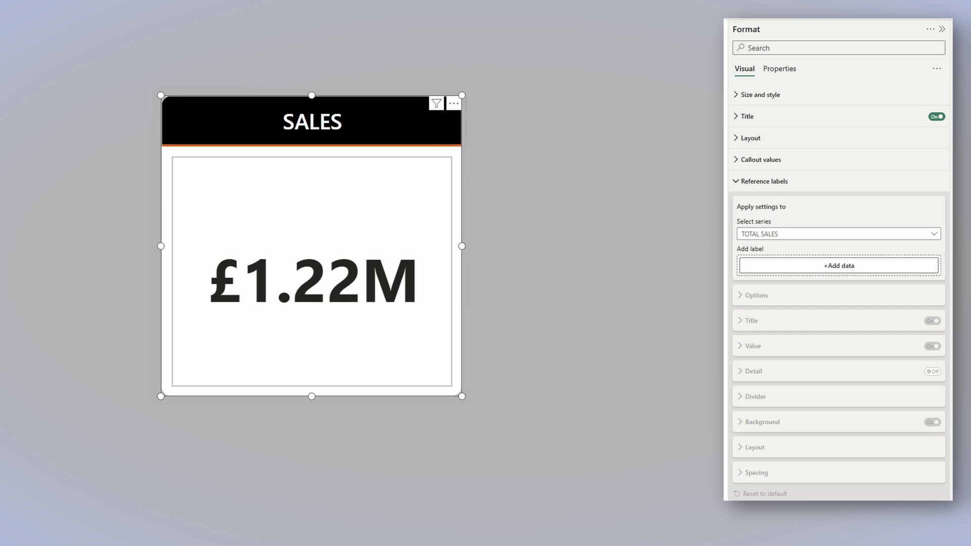
left_click_drag(945, 261, 855, 269)
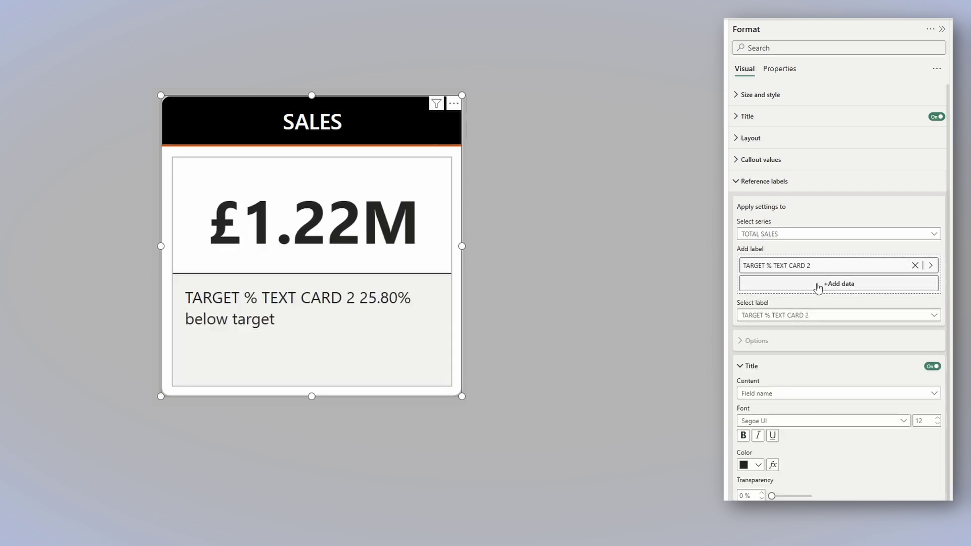
left_click(932, 367)
scroll(768, 445, "down", 2)
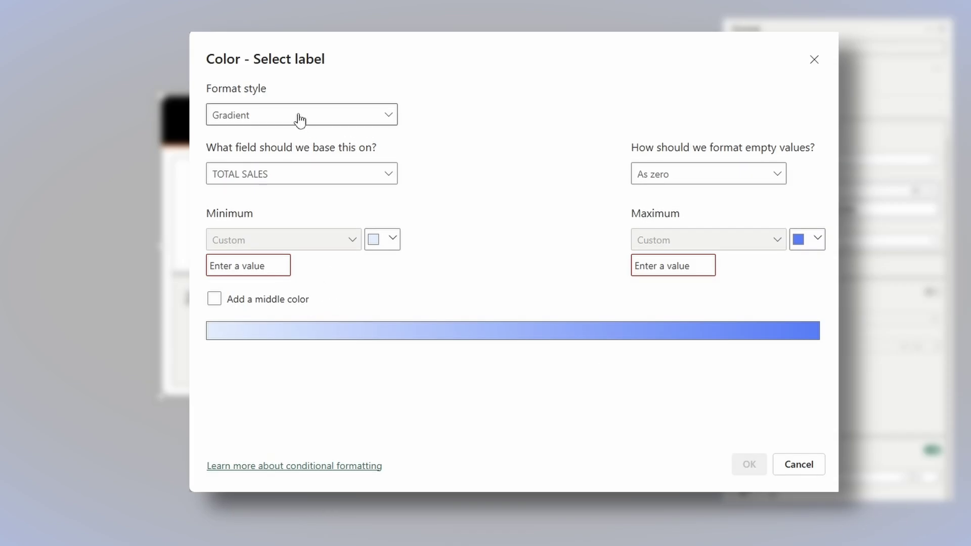
Colour the reference label value by field value KEY MEASURES > CONDITIONAL FORMATTING > COLOUR % TO TARGET
left_click(299, 120)
left_click(259, 183)
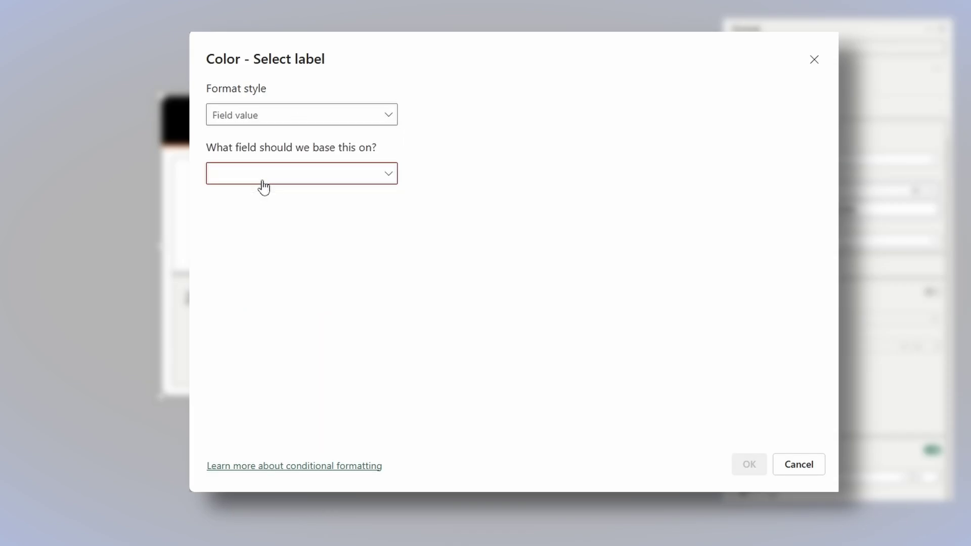
left_click(274, 176)
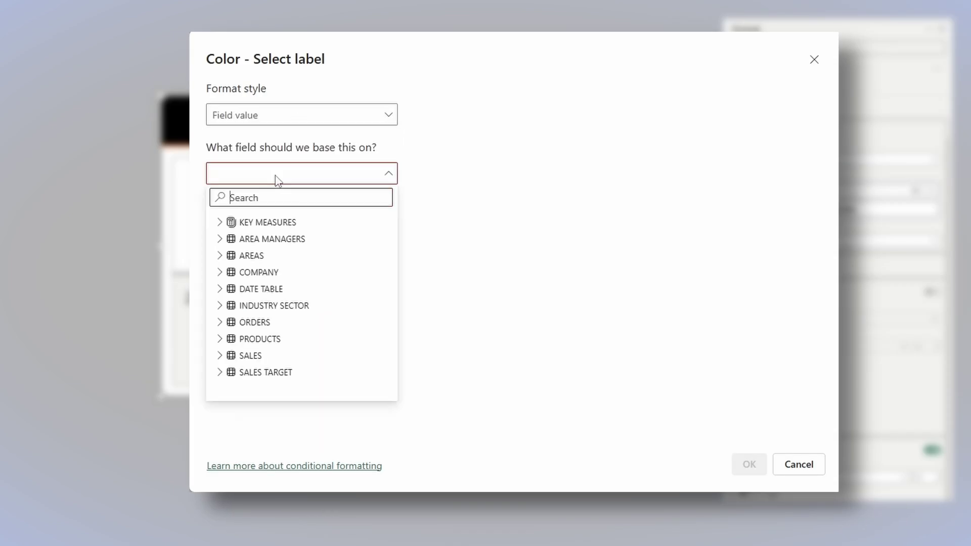
left_click(220, 224)
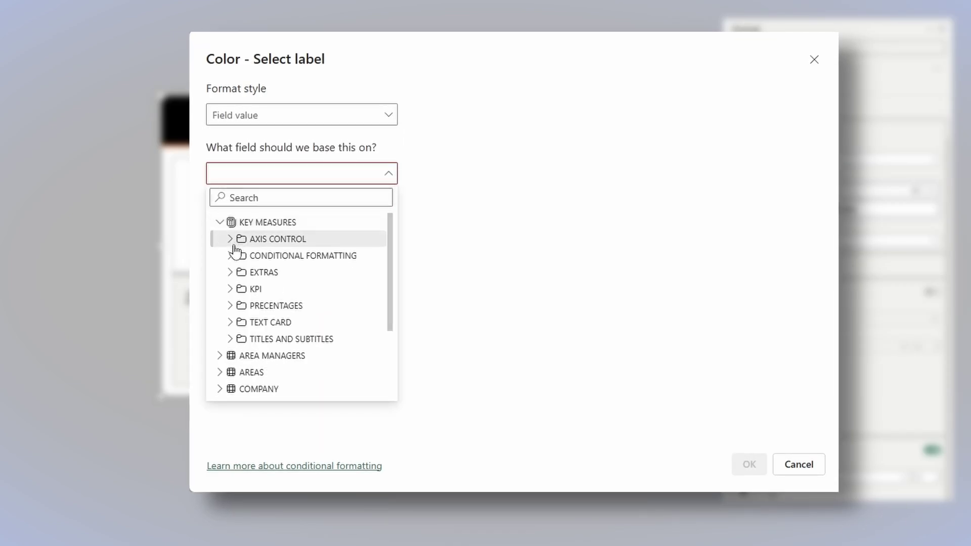
left_click(231, 256)
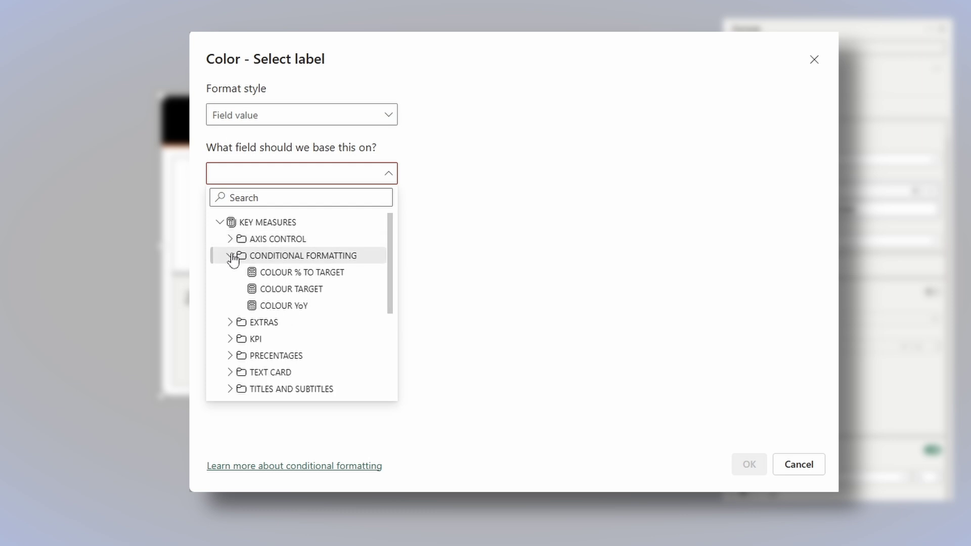
left_click(310, 275)
left_click(749, 465)
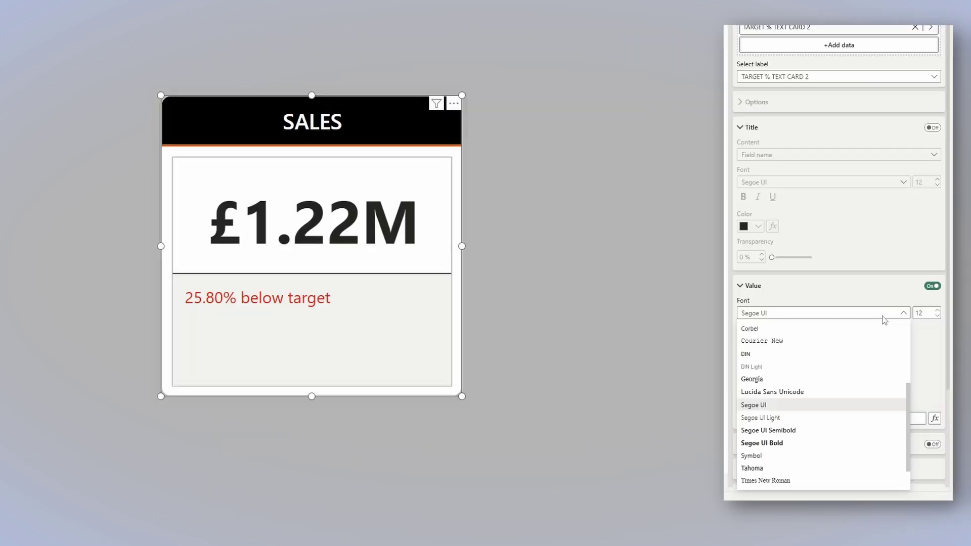
Make the label text bold at size 16 and reset the series selection to All
left_click(883, 316)
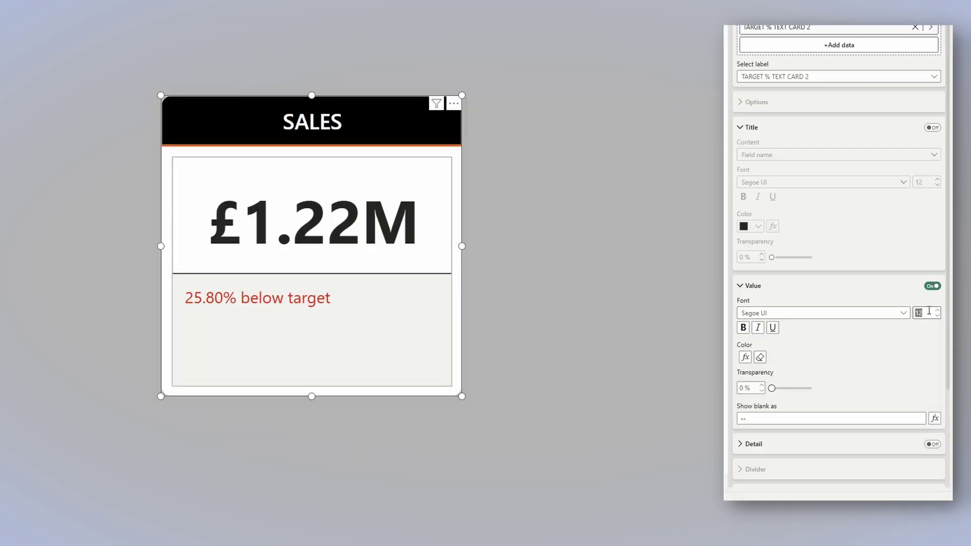
type("16")
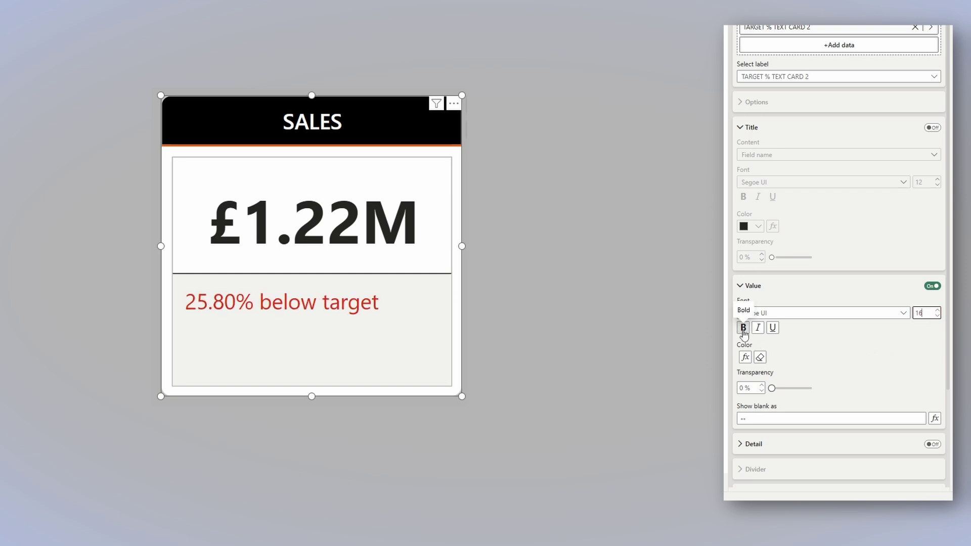
left_click(743, 328)
left_click(804, 285)
scroll(779, 151, "up", 3)
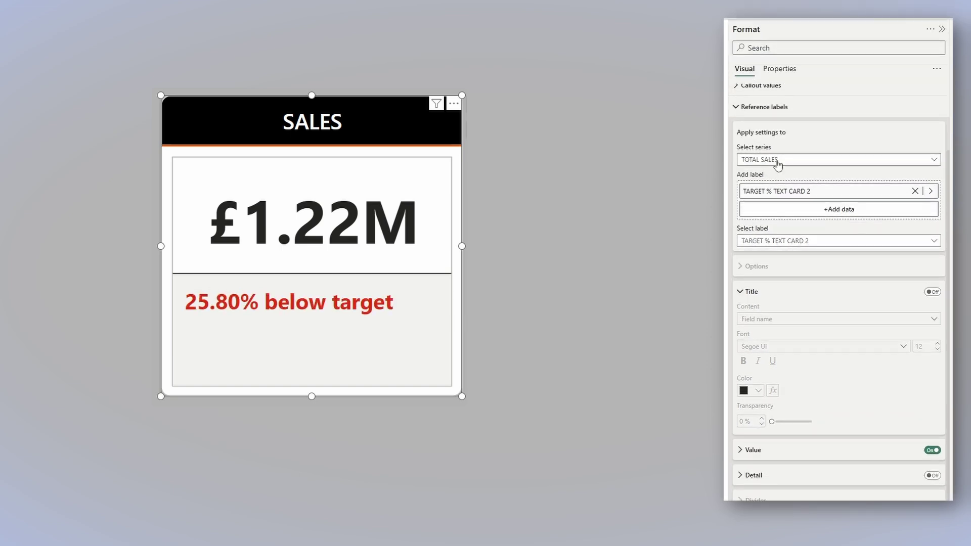
left_click(778, 161)
left_click(779, 174)
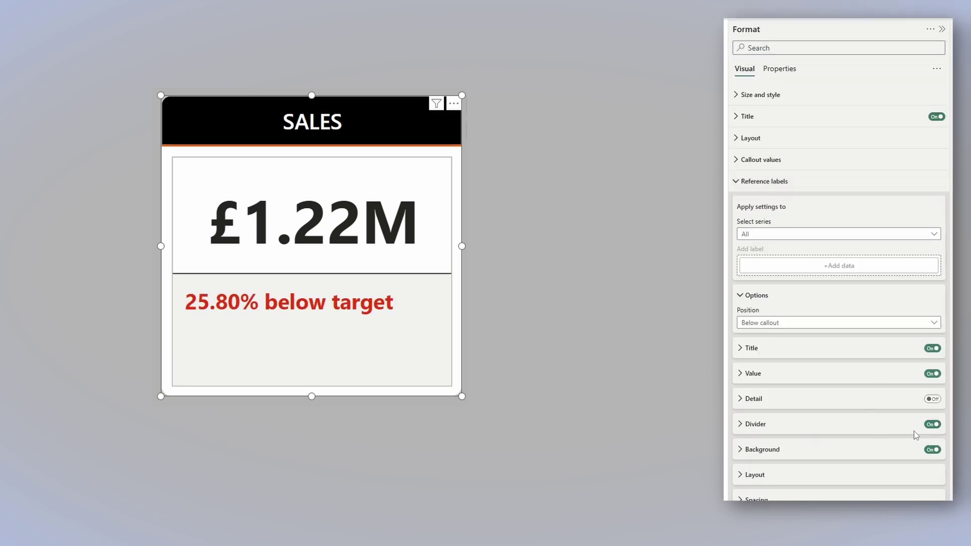
Turn off the reference label background and the card's inner border
left_click(933, 450)
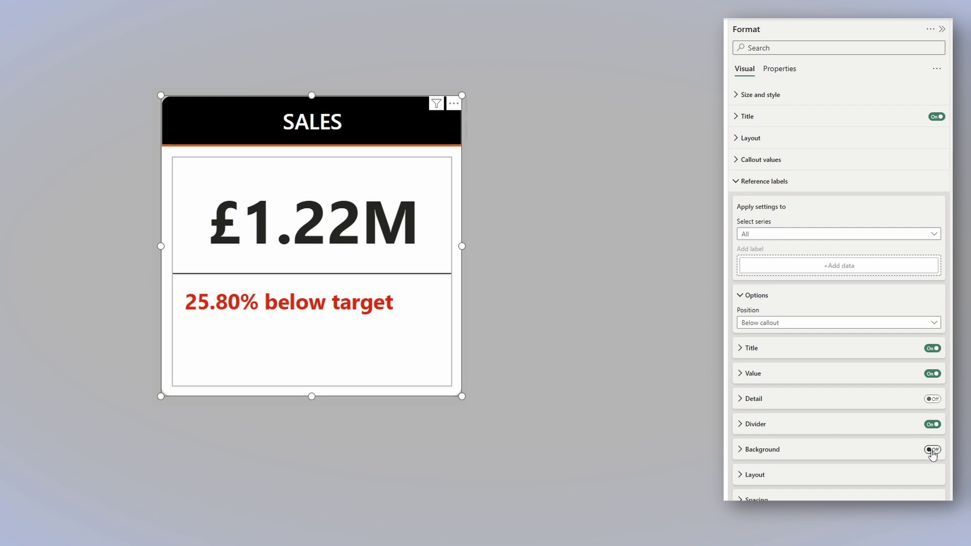
left_click(739, 182)
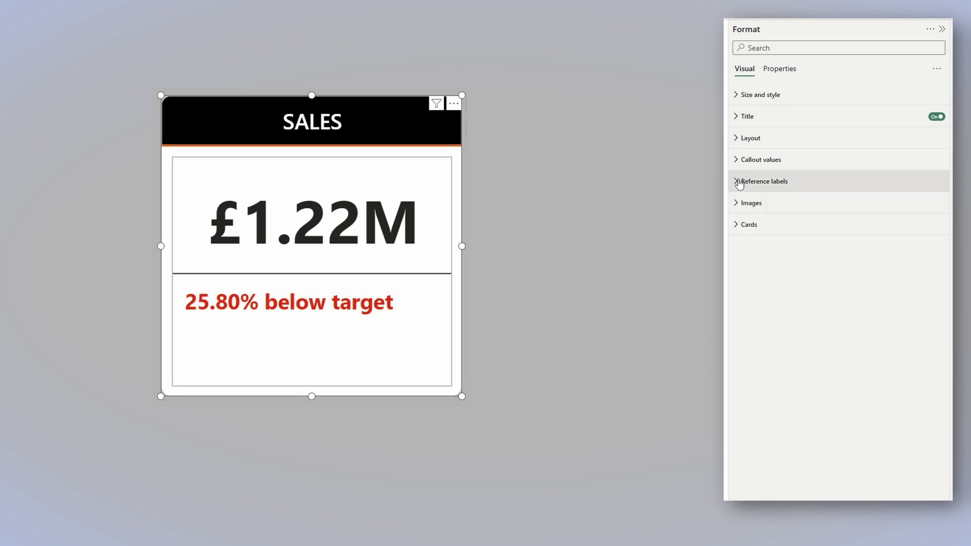
left_click(738, 226)
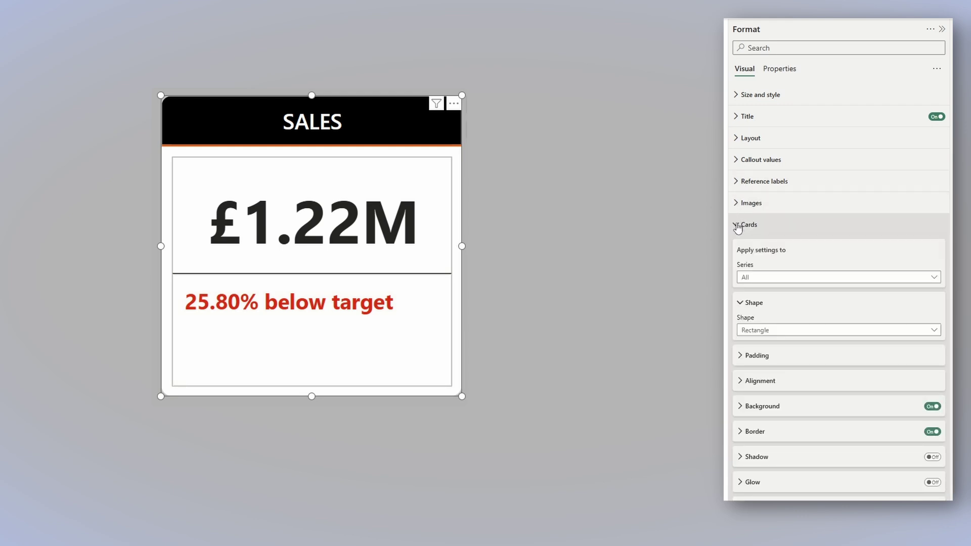
left_click(933, 433)
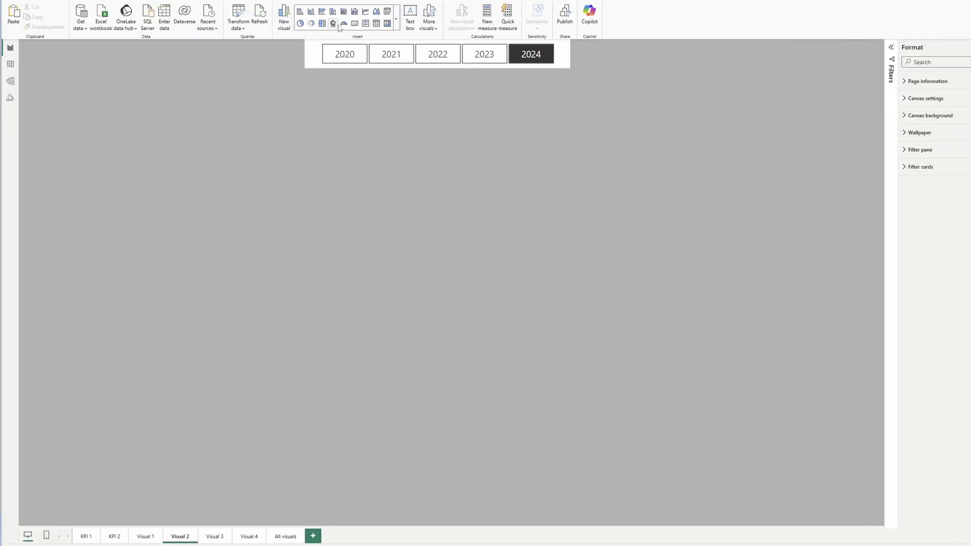
Insert a gauge with TOTAL SALES as value, MAX VALUE TARGET GAUGE as maximum and TARGET as target
left_click(343, 23)
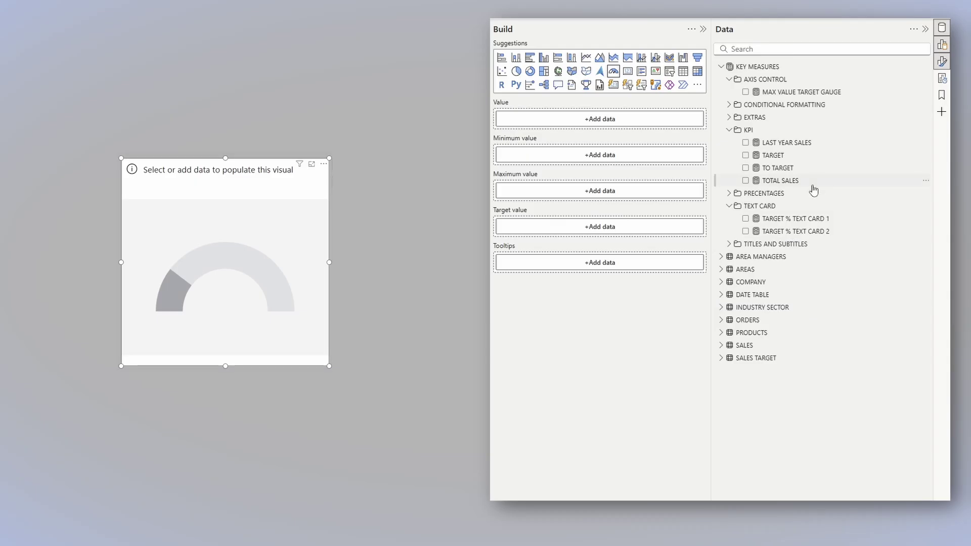
left_click_drag(809, 182, 631, 126)
left_click_drag(799, 92, 636, 198)
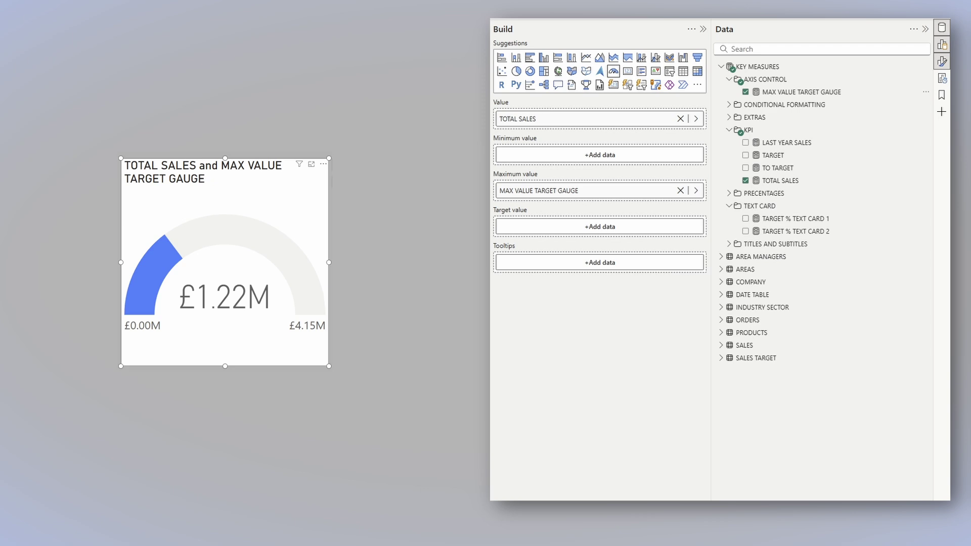
left_click_drag(773, 155, 601, 230)
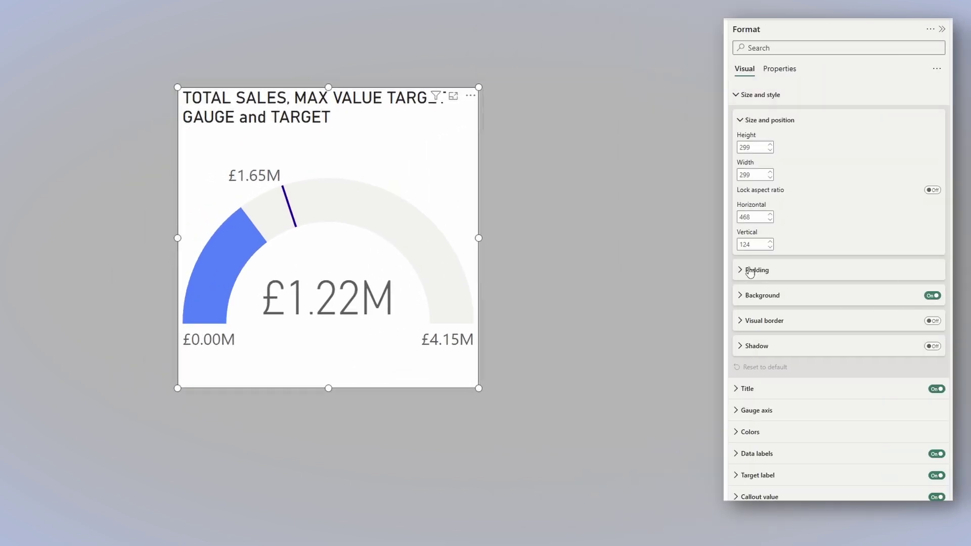
Set the gauge's padding to 10 px on all four sides
left_click(750, 270)
left_click(772, 287)
type("10")
key("Tab")
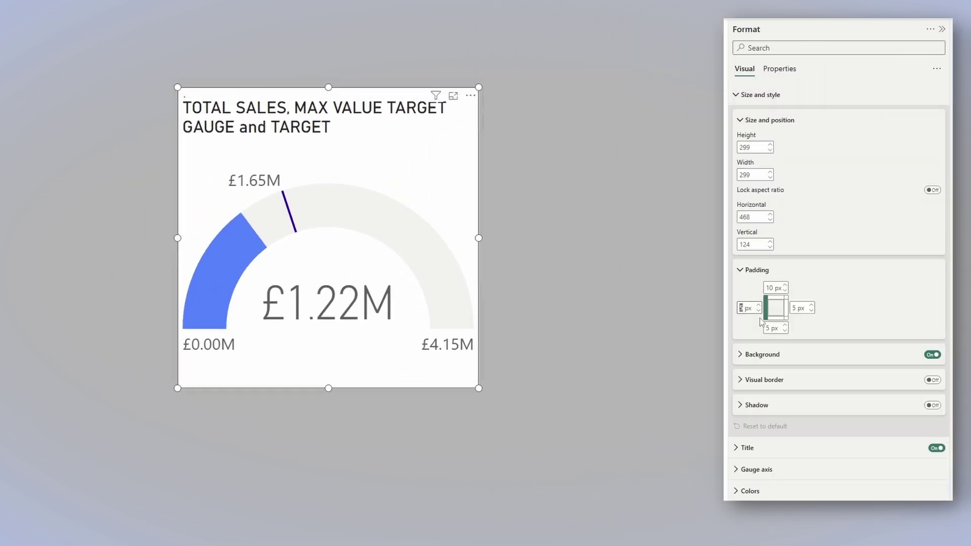
type("10")
key("Tab")
type("10")
key("Tab")
type("10")
Turn on a light grey gauge border with 10 px rounded corners
left_click(932, 379)
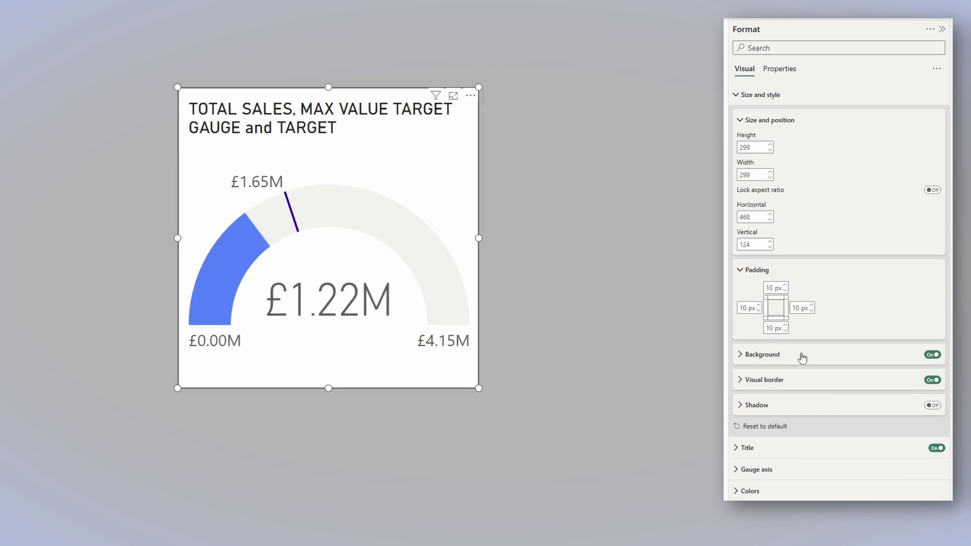
left_click(740, 381)
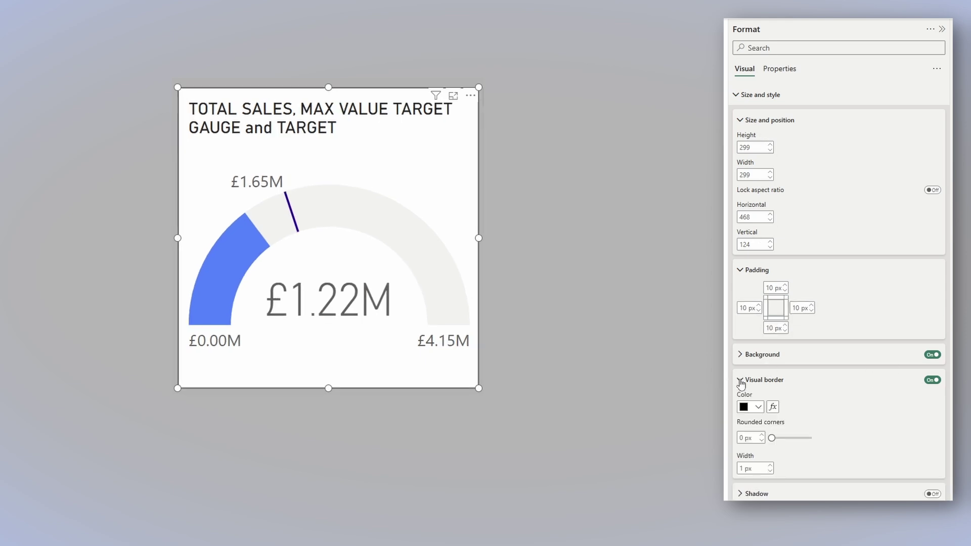
left_click(746, 438)
type("10")
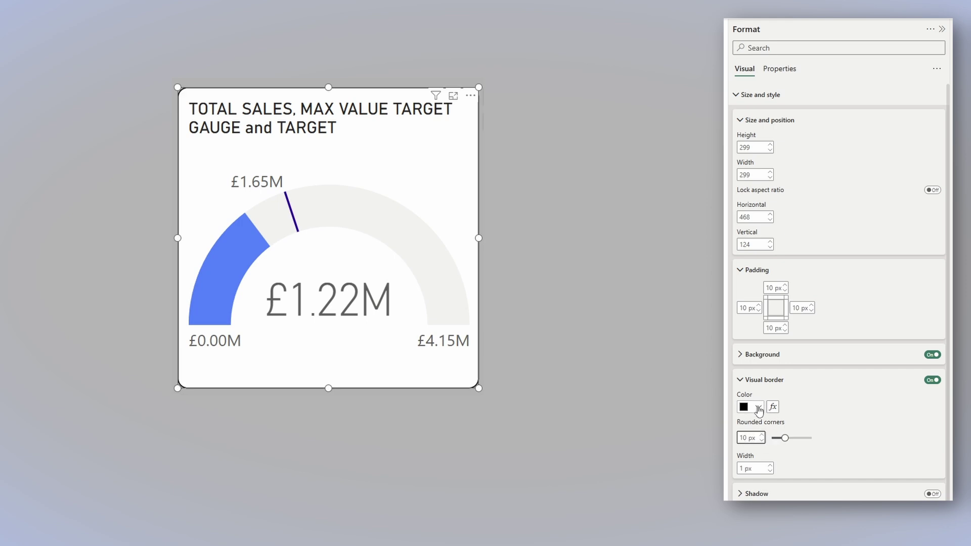
left_click(759, 411)
left_click(749, 393)
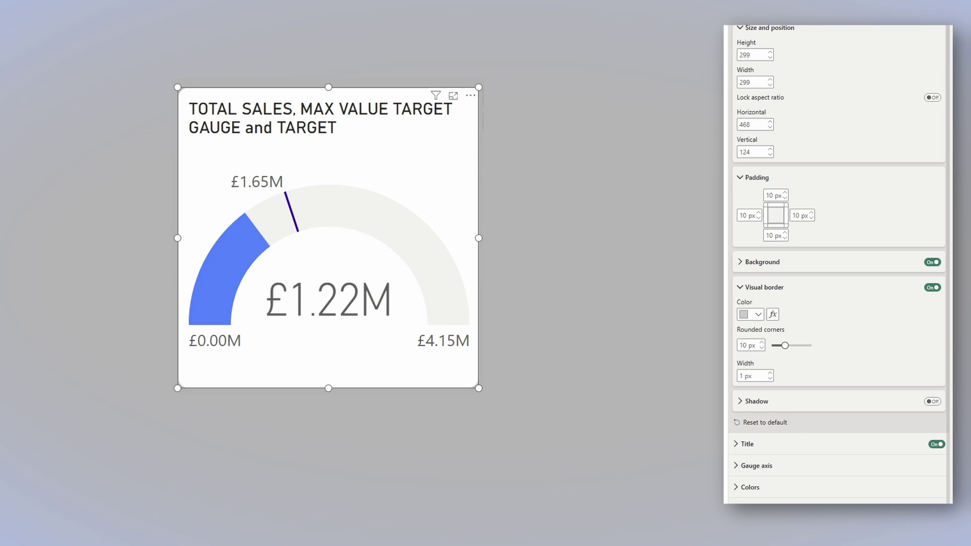
Retitle the gauge 'SALES TARGET' in Segoe UI Semibold, size 16
scroll(835, 253, "up", 10)
left_click(760, 94)
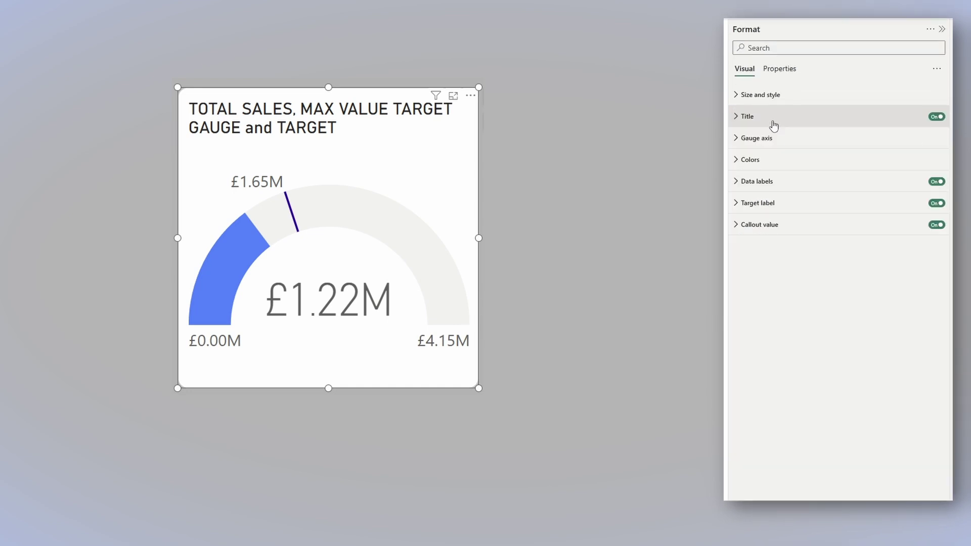
left_click(799, 118)
triple_click(818, 170)
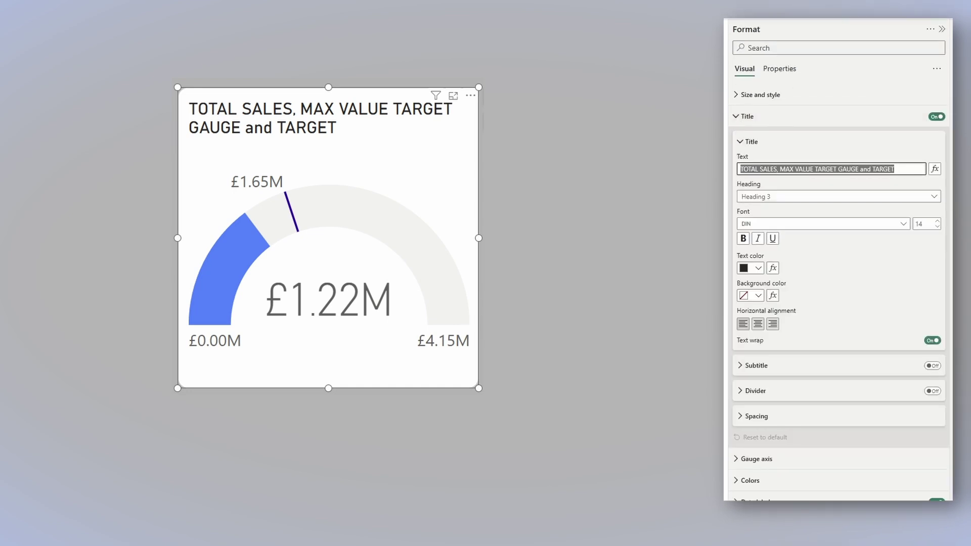
type("SALES TARGET")
left_click(845, 223)
scroll(825, 292, "down", 3)
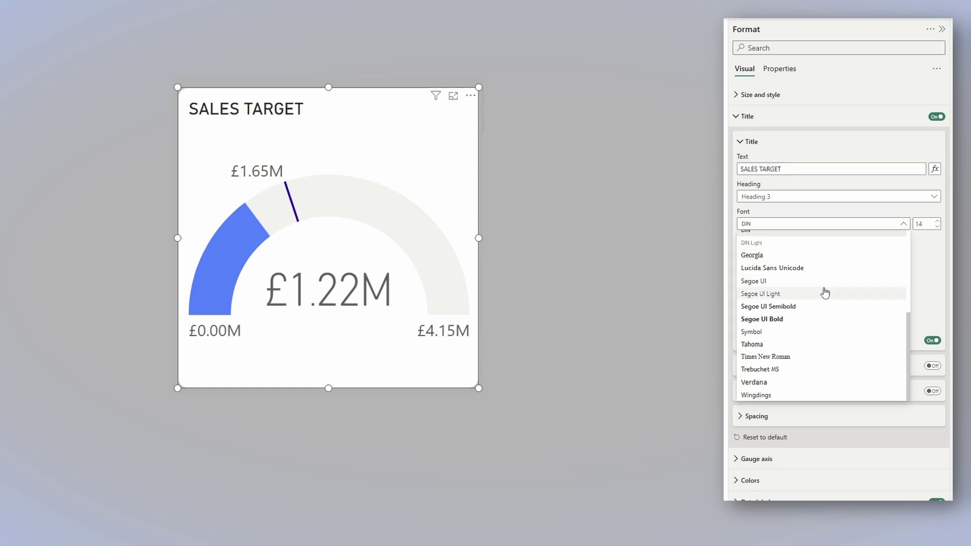
left_click(804, 307)
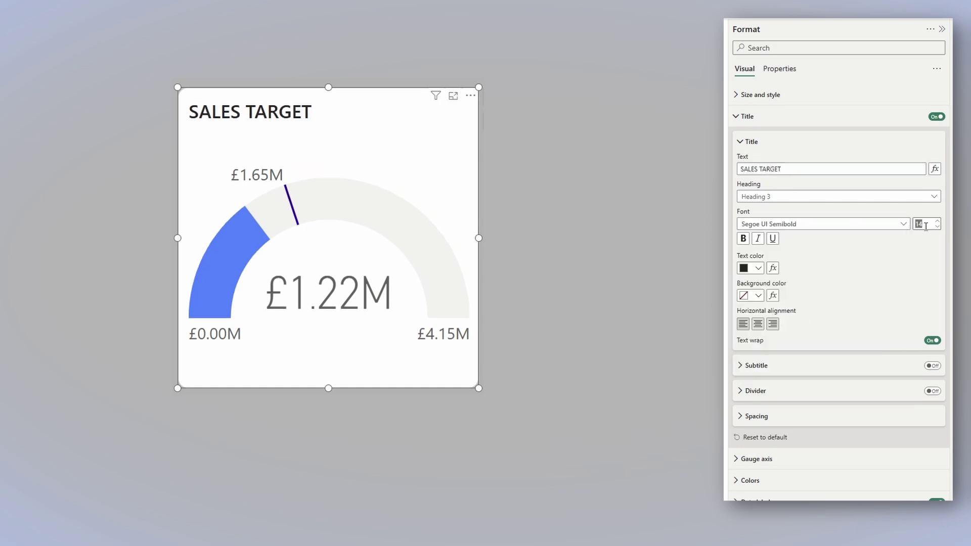
type("16")
key("Return")
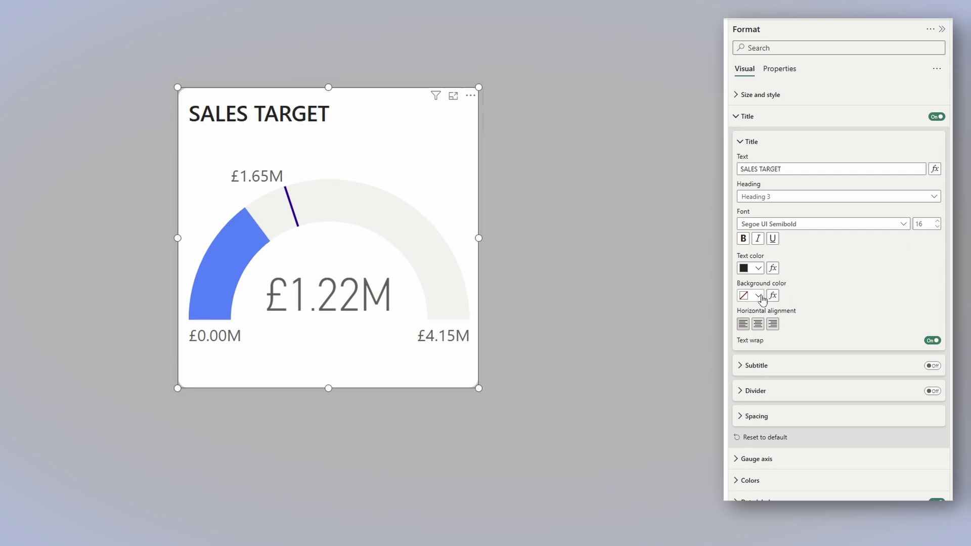
Give the gauge title a purple background and white text, centred
left_click(758, 296)
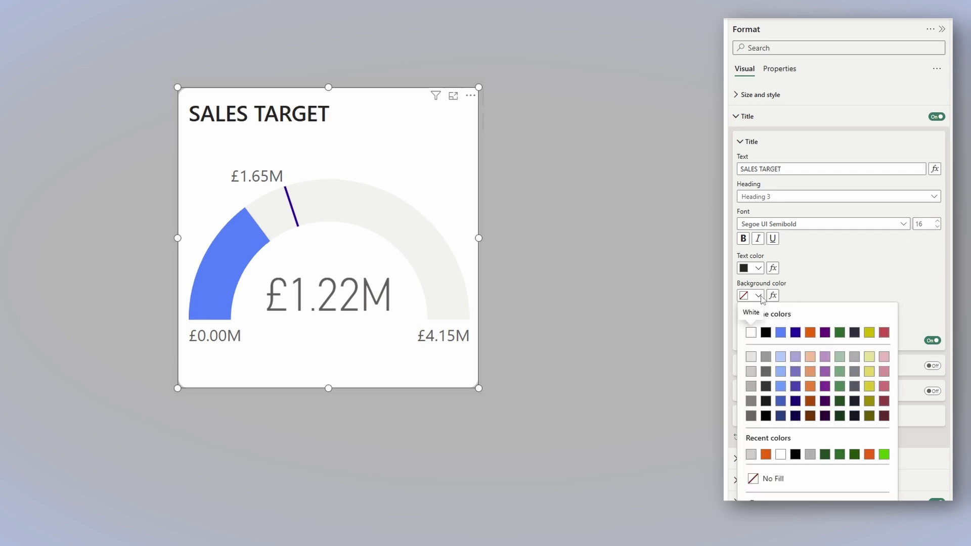
left_click(825, 332)
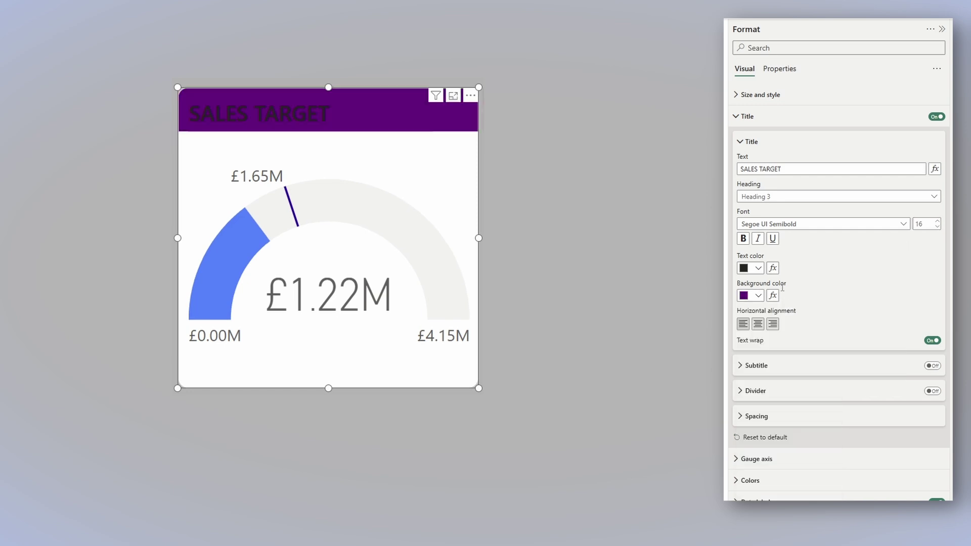
left_click(759, 269)
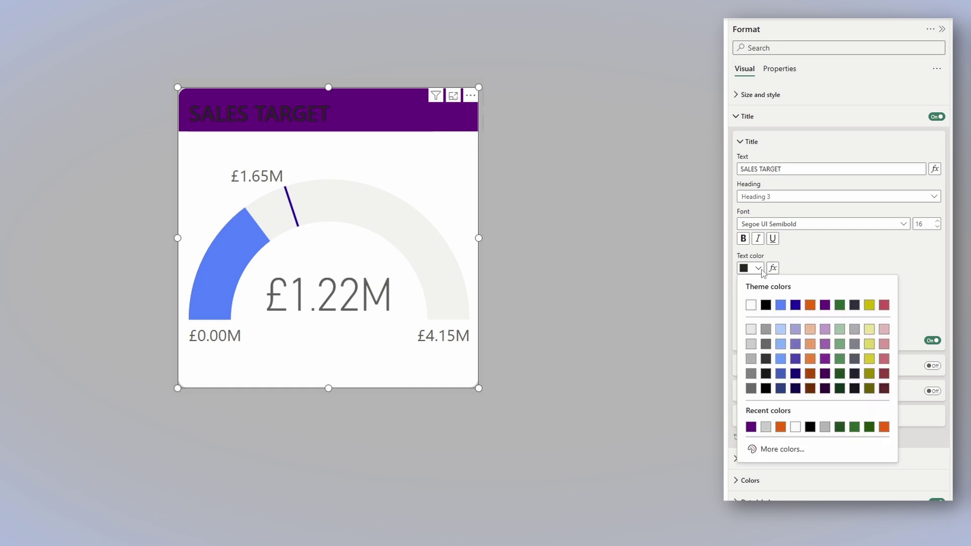
left_click(751, 305)
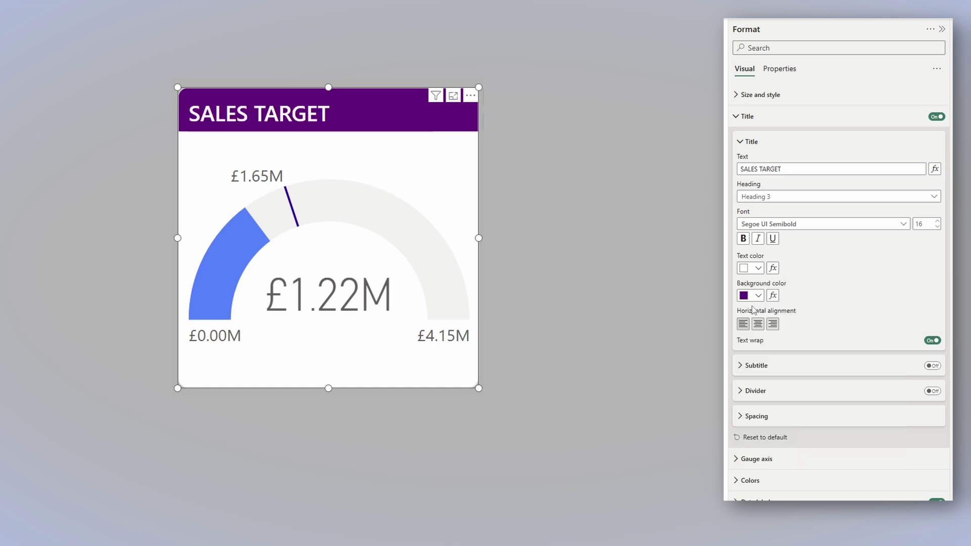
left_click(758, 325)
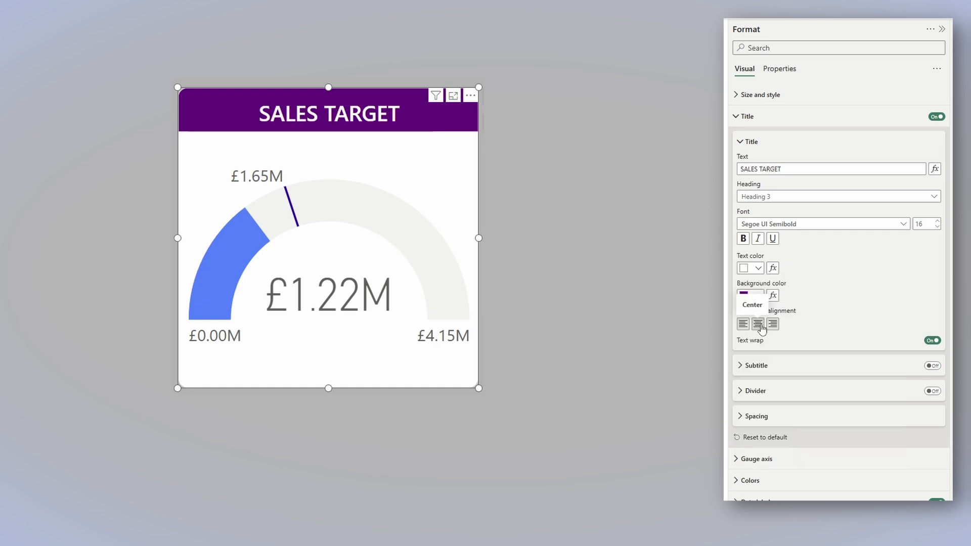
Add a thicker purple divider under the gauge title
left_click(932, 391)
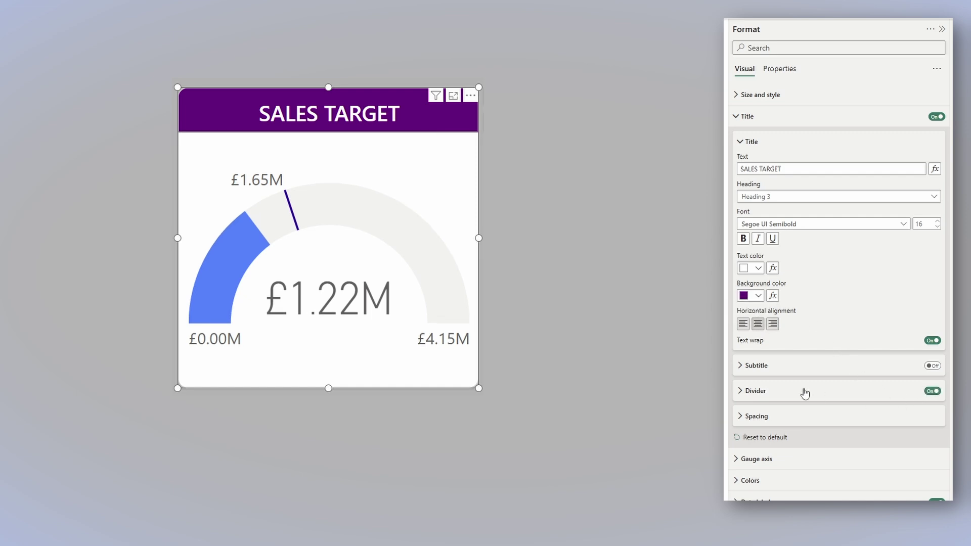
left_click(747, 394)
left_click(759, 375)
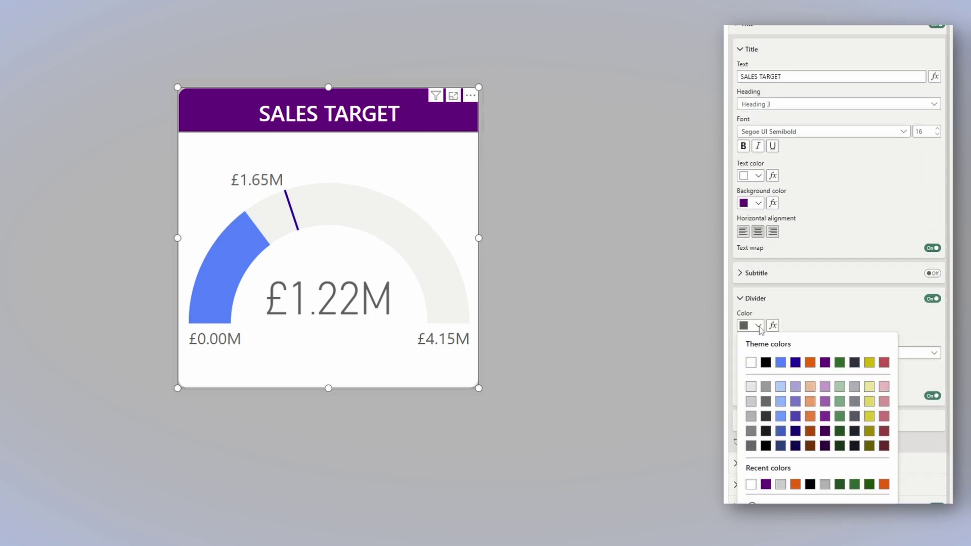
left_click(826, 416)
left_click(772, 384)
scroll(739, 126, "up", 10)
Set the gauge fill colour to #a666b0 and the target marker to White, 10% darker
left_click(739, 126)
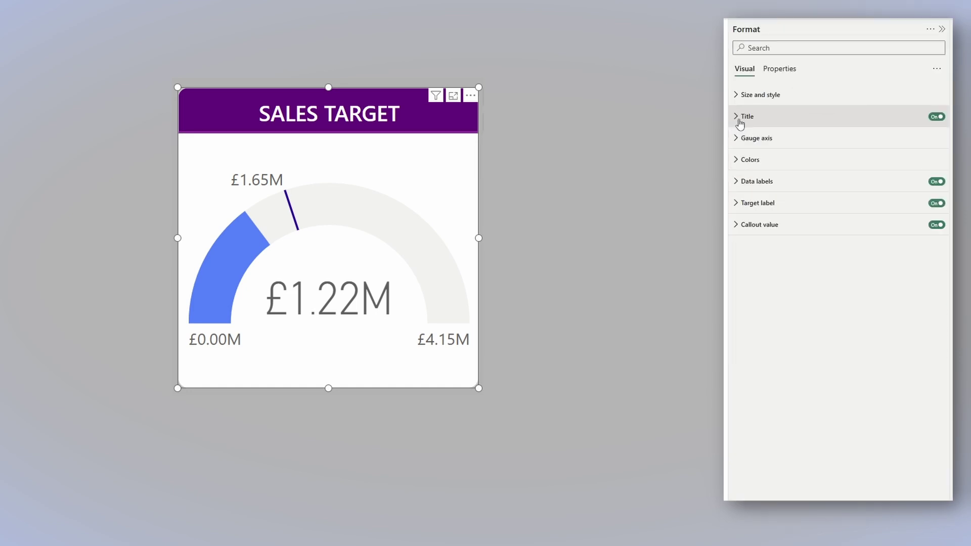
left_click(737, 161)
left_click(757, 196)
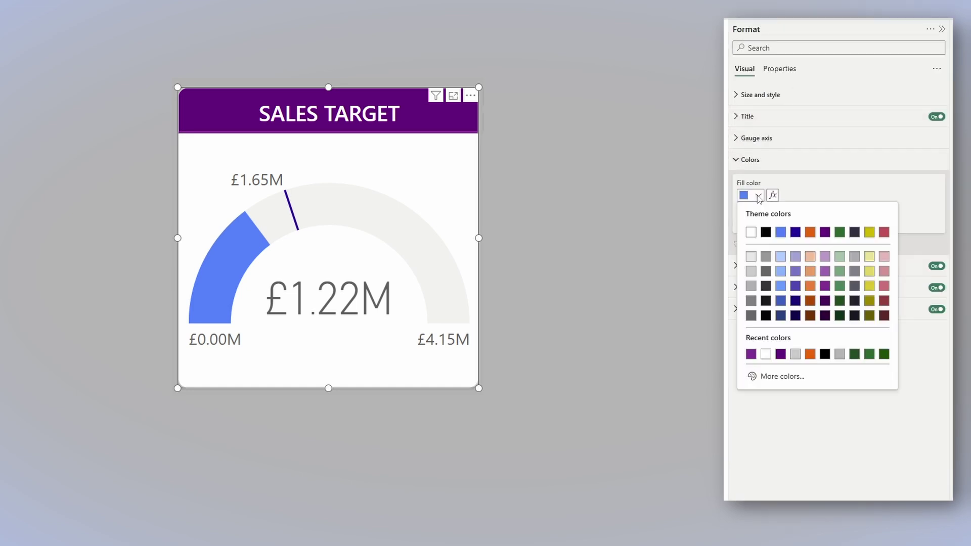
left_click(826, 275)
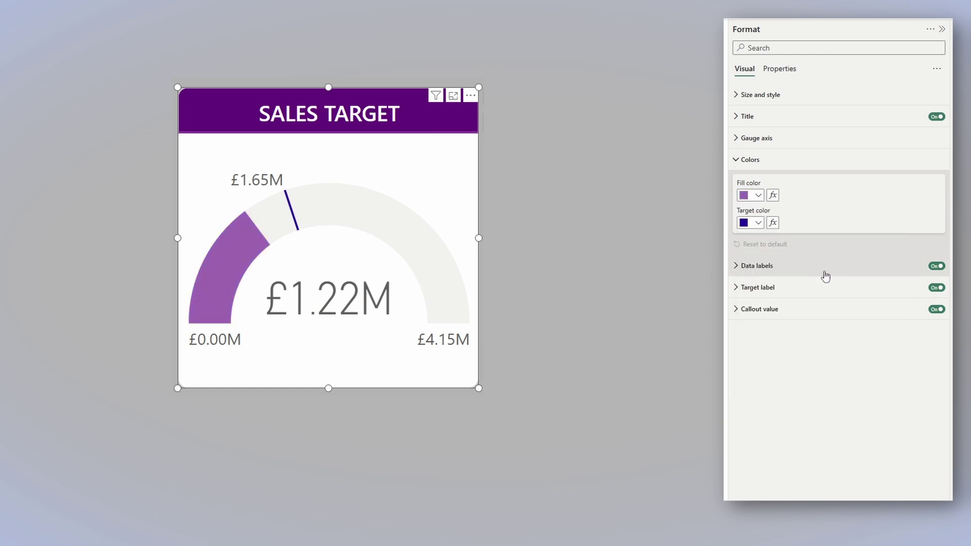
left_click(758, 224)
left_click(751, 285)
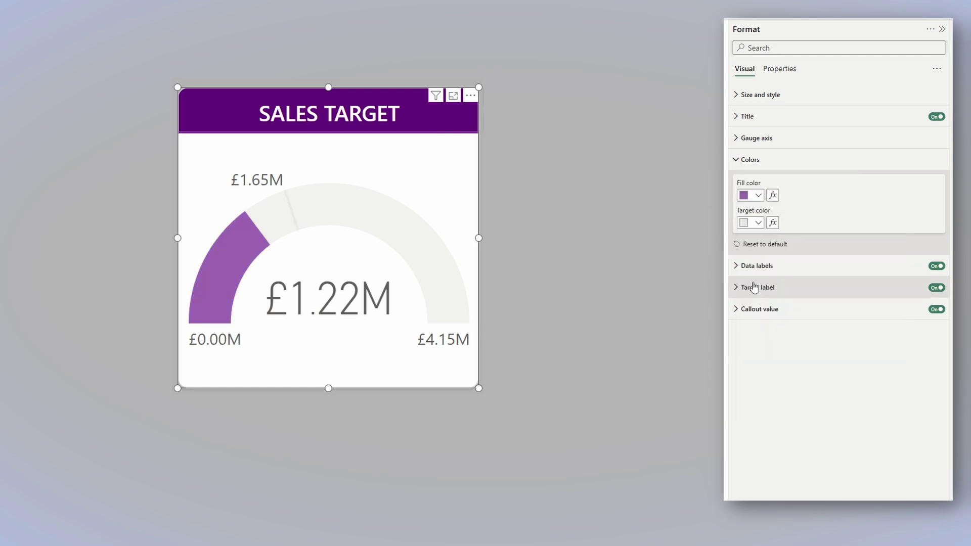
left_click(757, 266)
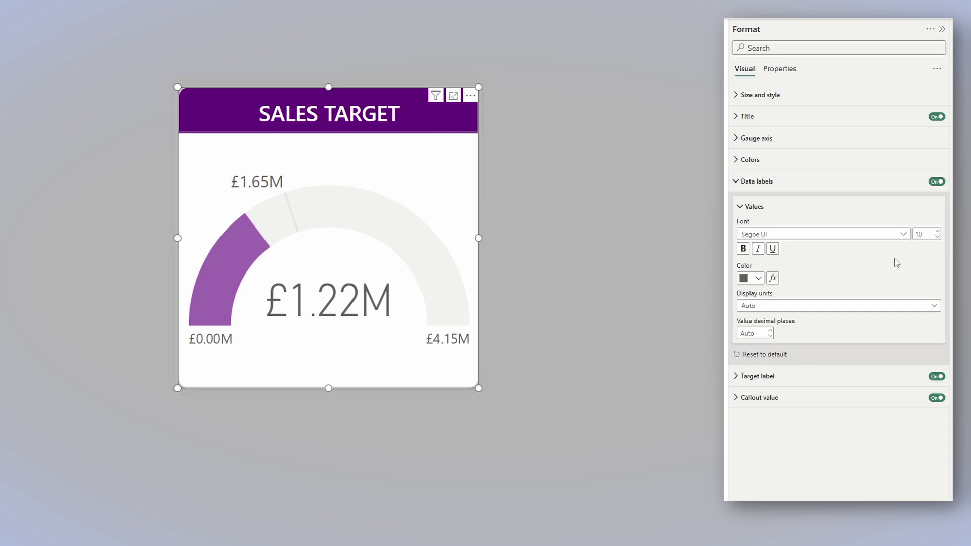
Format the £1.65M target label values in orange, bold, font size 14
left_click(754, 207)
left_click(741, 249)
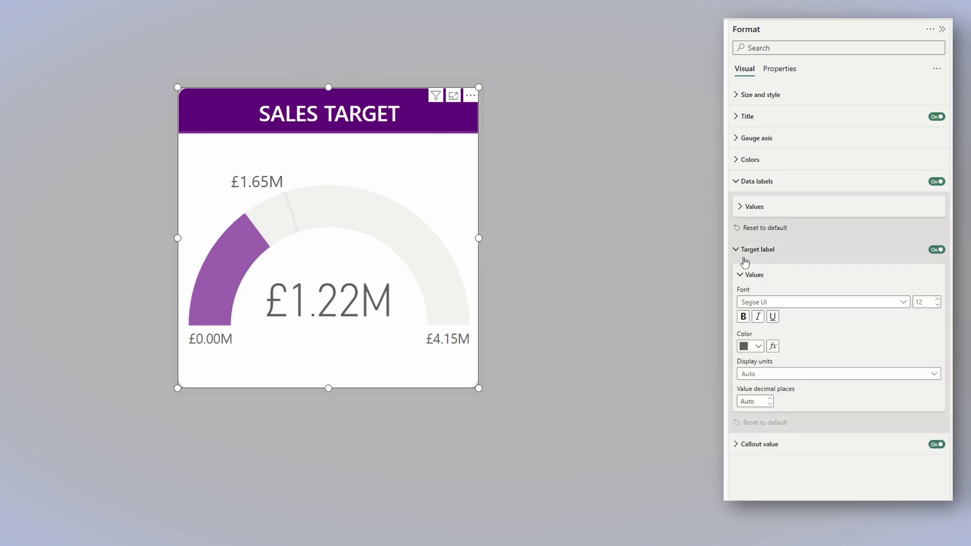
left_click(758, 347)
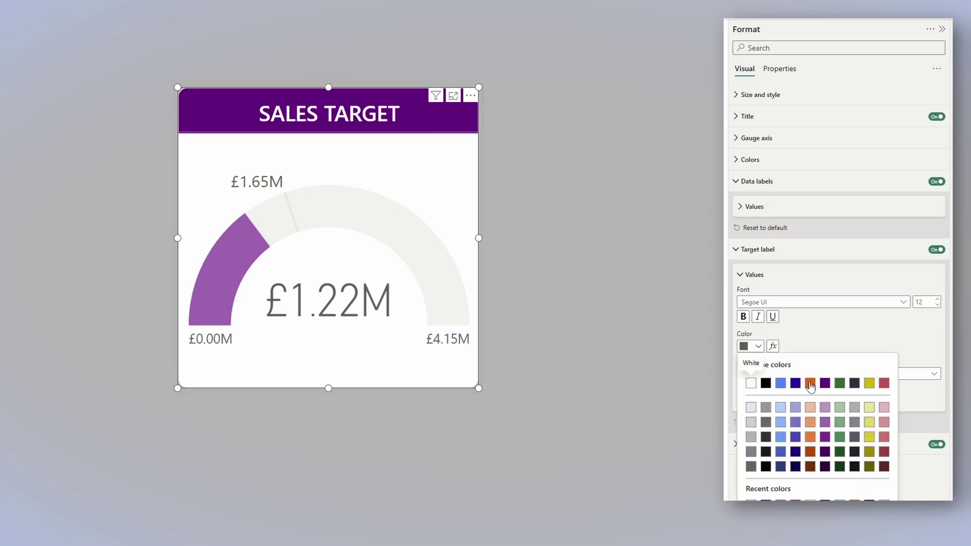
left_click(809, 384)
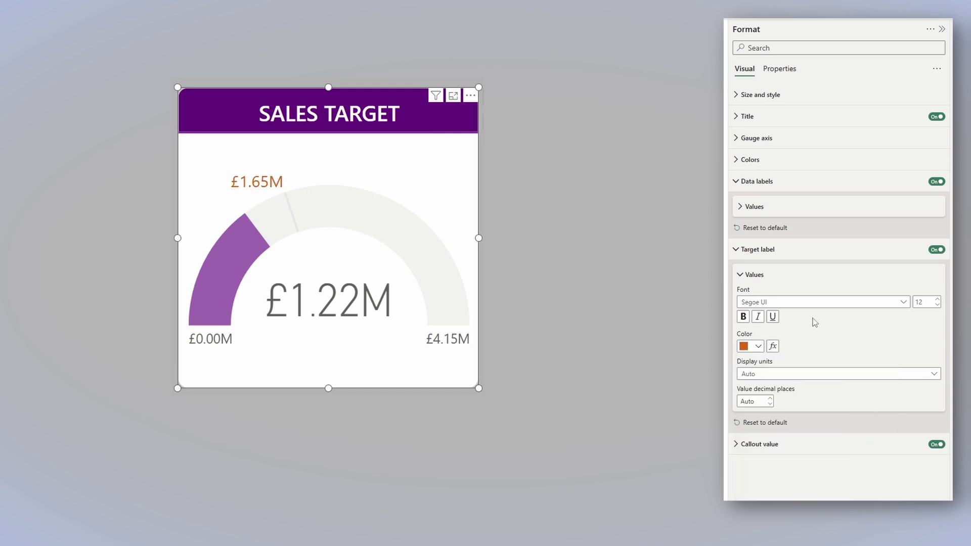
left_click(743, 317)
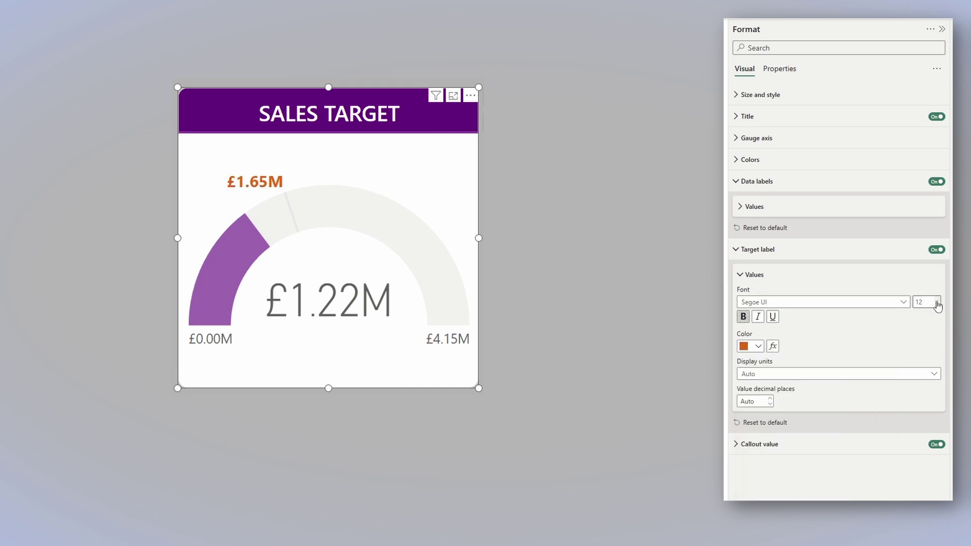
left_click(937, 300)
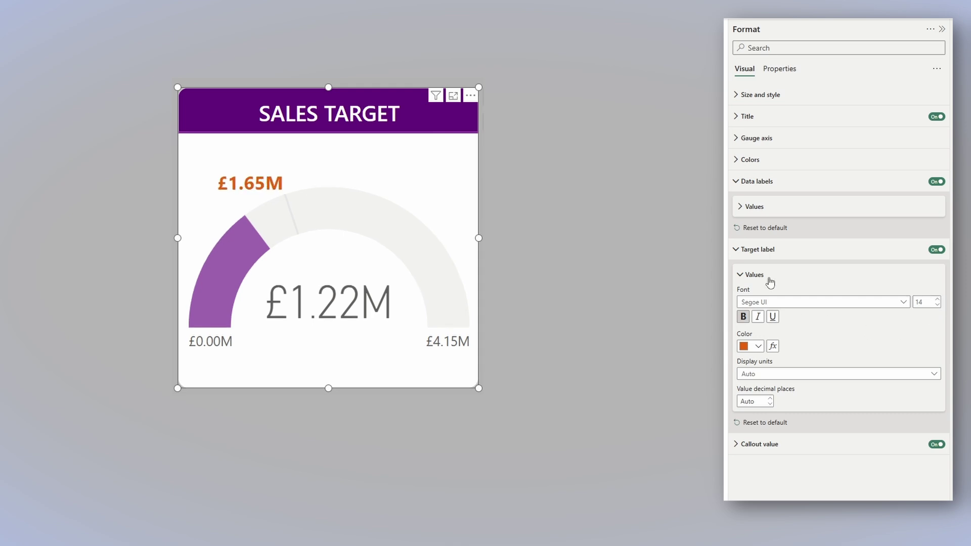
left_click(743, 275)
Set the £1.22M callout value font to Segoe UI Bold with black colour
left_click(736, 319)
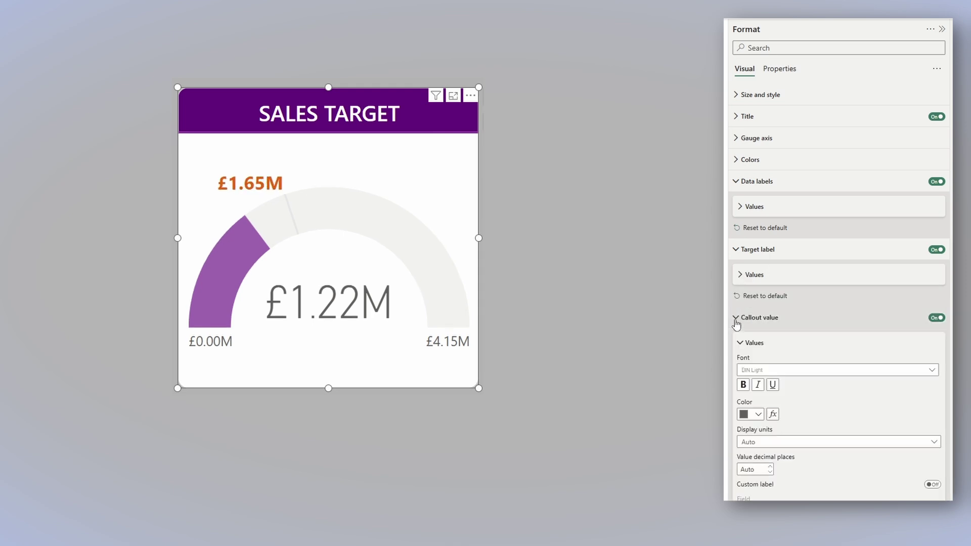
left_click(807, 374)
scroll(824, 462, "down", 5)
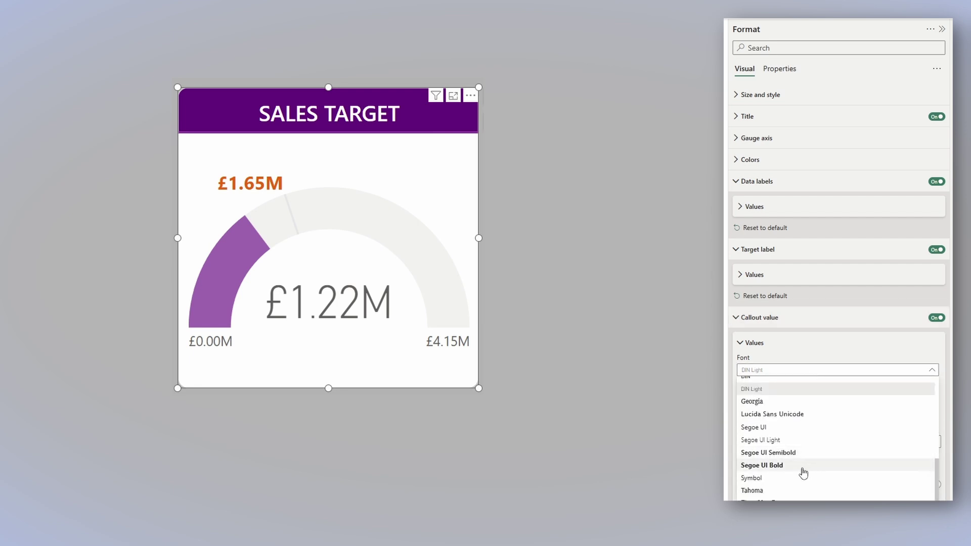
left_click(803, 471)
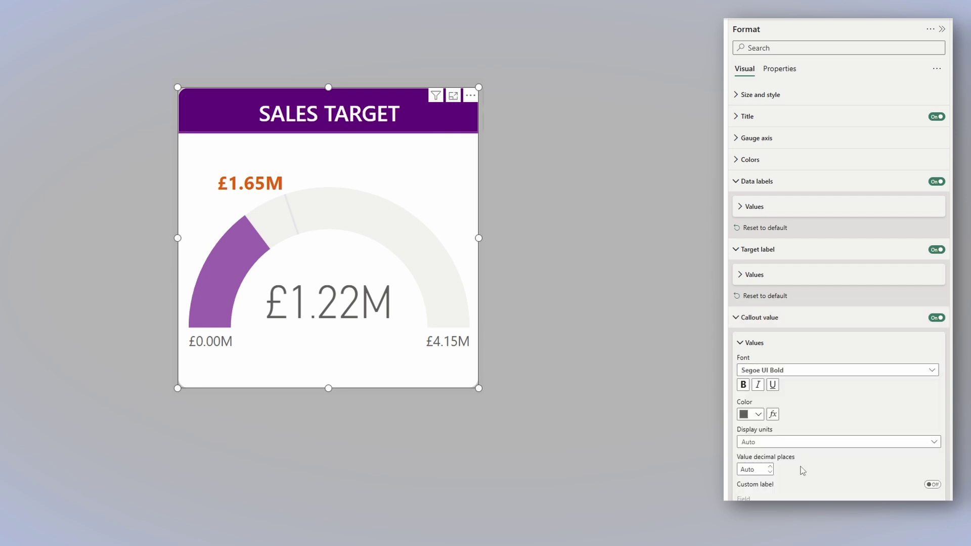
left_click(757, 419)
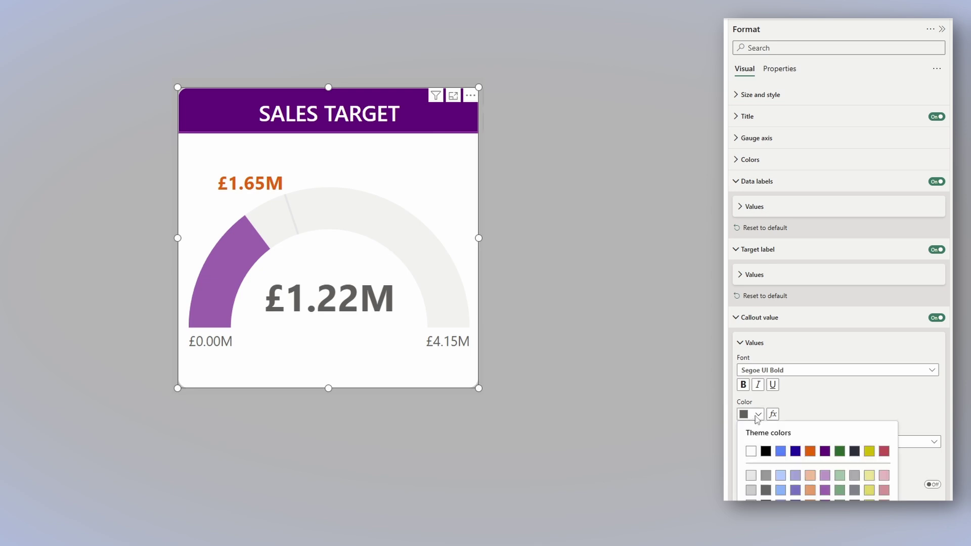
left_click(765, 451)
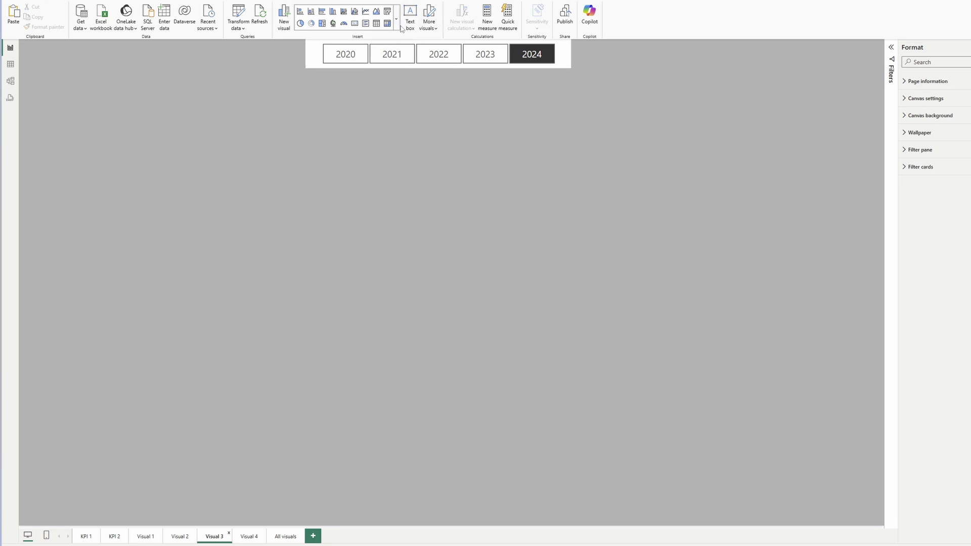
Insert a 100% stacked bar chart at canvas centre with TOTAL SALES and TO TARGET on the X-axis
left_click(397, 23)
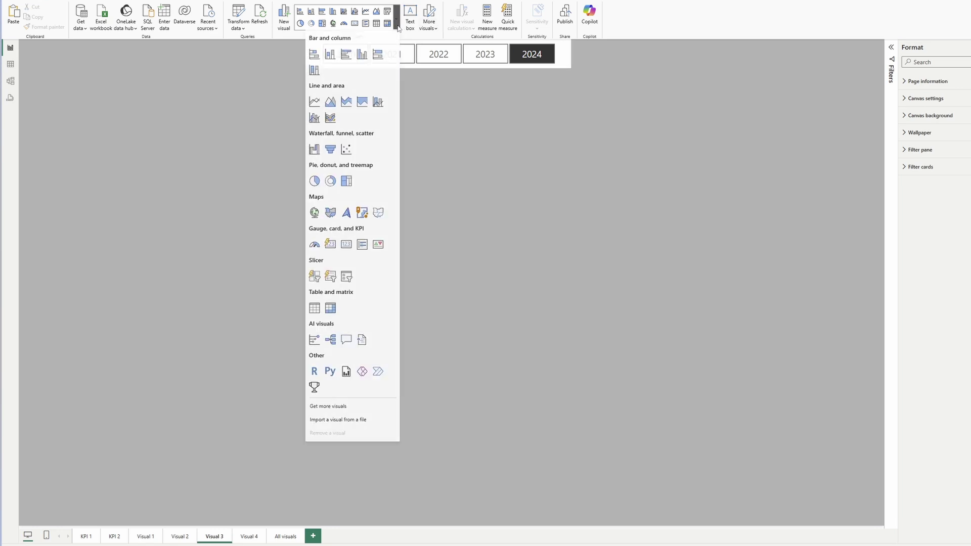
left_click(378, 59)
left_click_drag(251, 244, 463, 212)
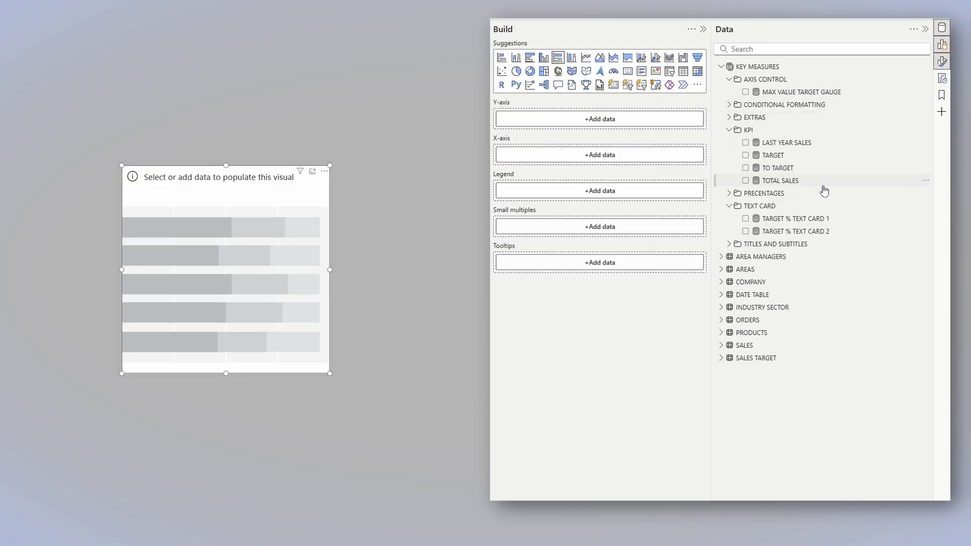
left_click_drag(806, 185, 620, 155)
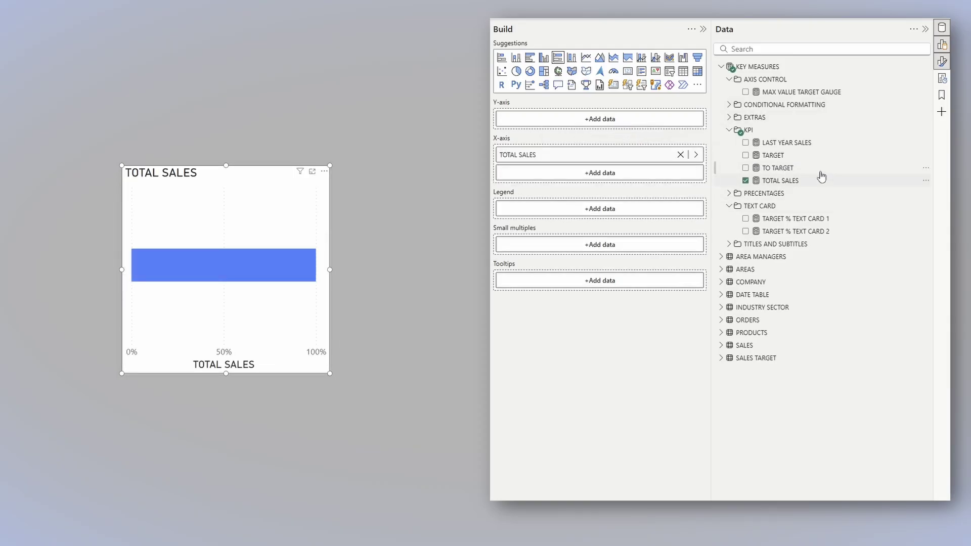
left_click_drag(810, 167, 631, 172)
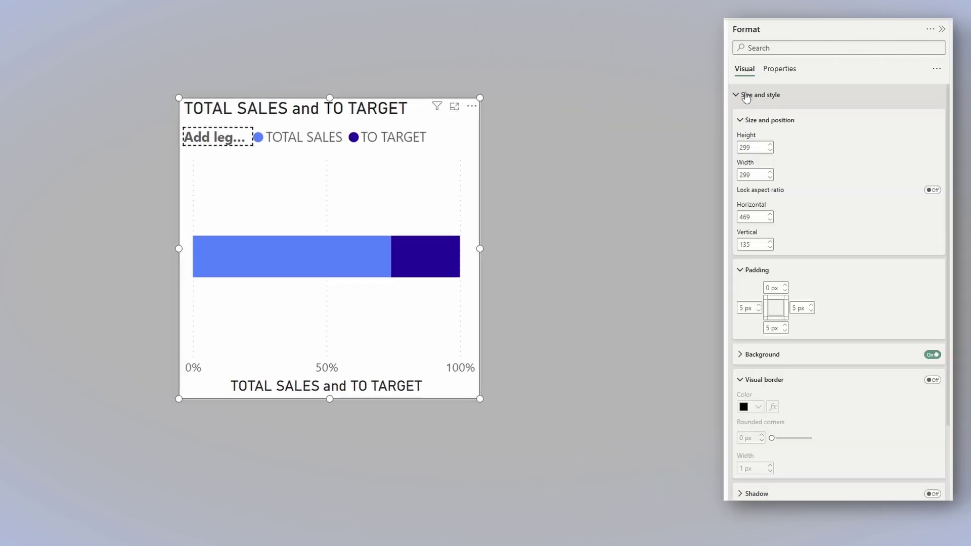
Set the chart's padding to 10 px on all four sides
left_click(772, 288)
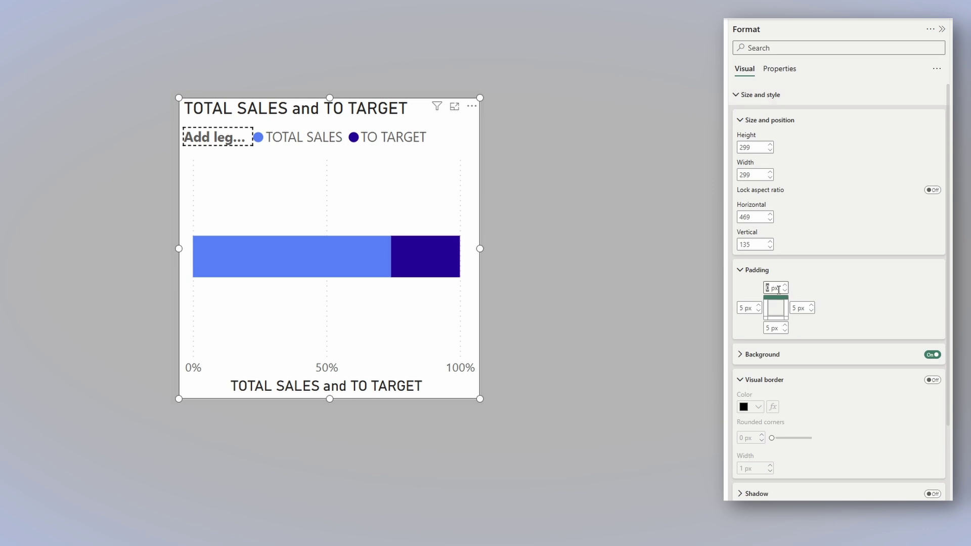
type("10")
key("Tab")
type("10")
key("Tab")
type("10")
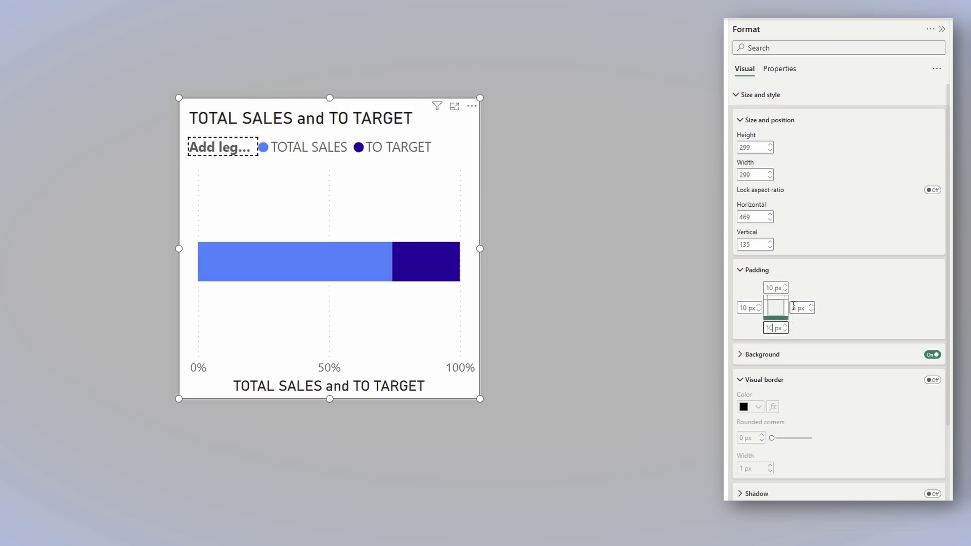
left_click(793, 307)
type("10")
Turn on a grey visual border with 10 px rounded corners
left_click(933, 380)
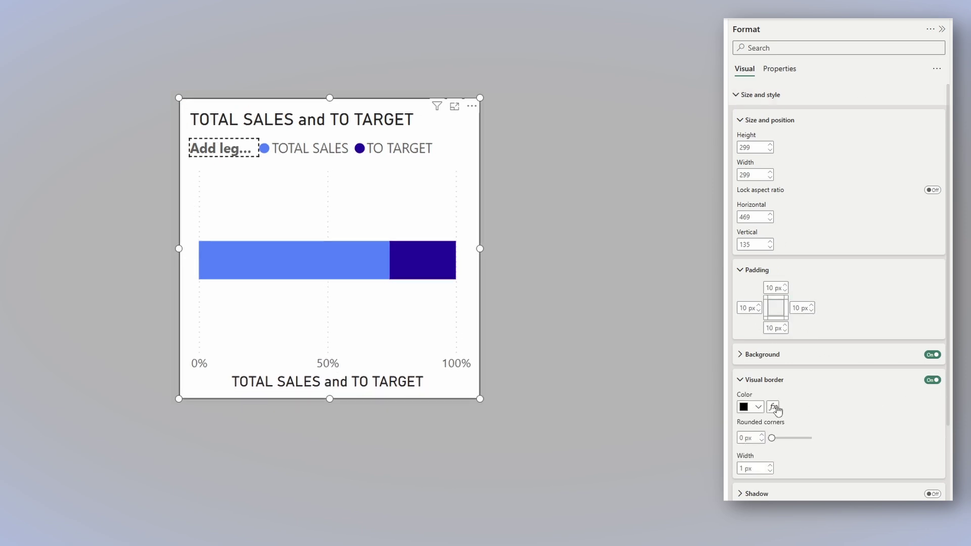
left_click(753, 407)
left_click(751, 405)
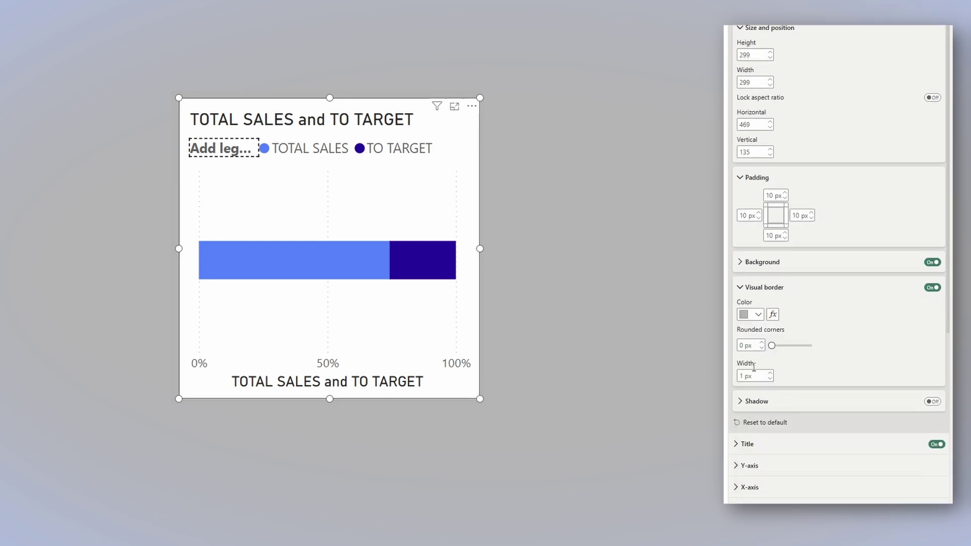
left_click(748, 345)
type("10")
Change the chart title text to SALES in Segoe UI Semibold, size 16
scroll(738, 61, "up", 1)
left_click(739, 38)
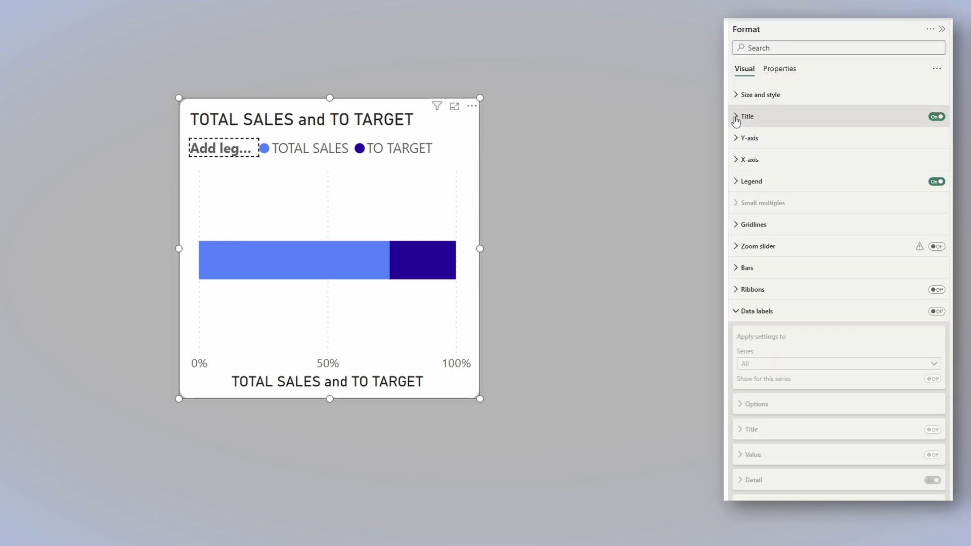
left_click(745, 116)
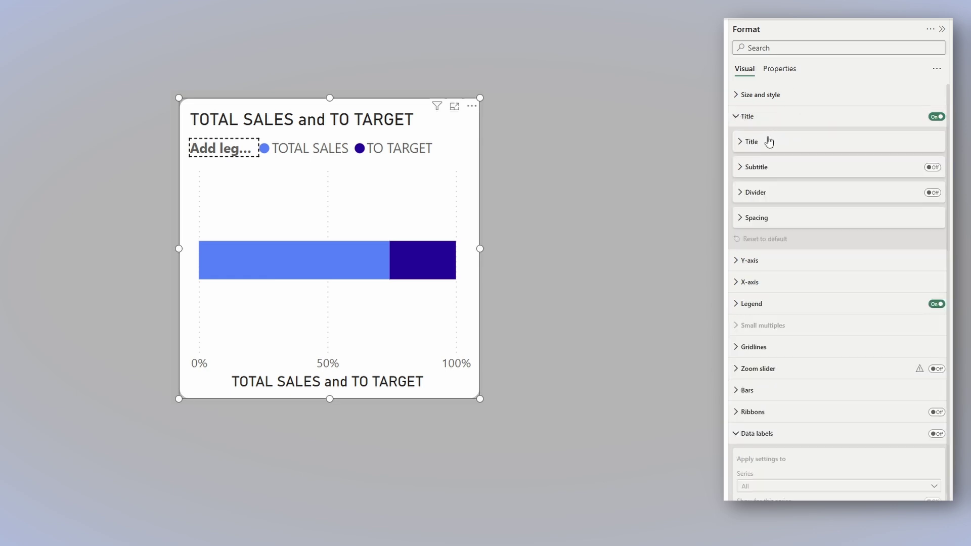
left_click(743, 143)
left_click(844, 168)
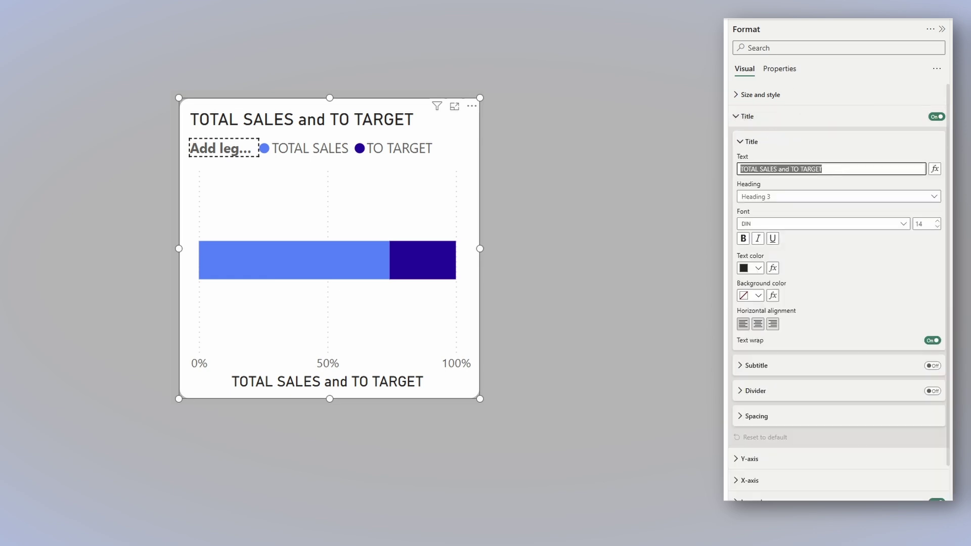
type("SALES")
left_click(815, 224)
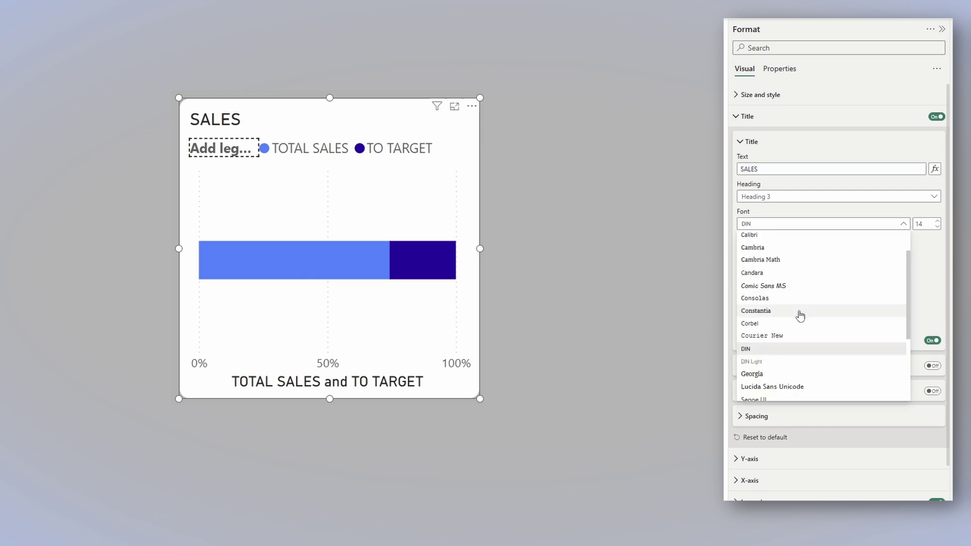
scroll(804, 318, "down", 3)
left_click(810, 313)
left_click(923, 223)
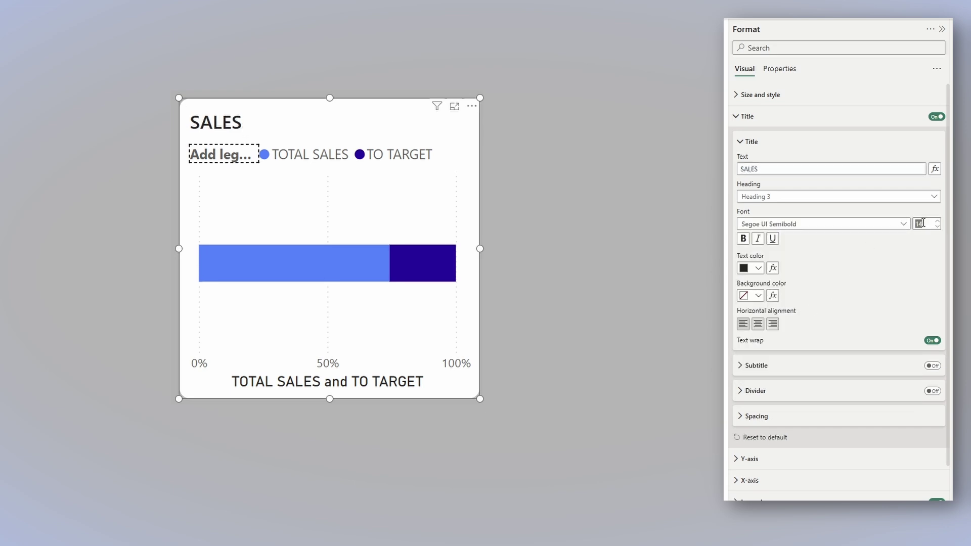
key("Return")
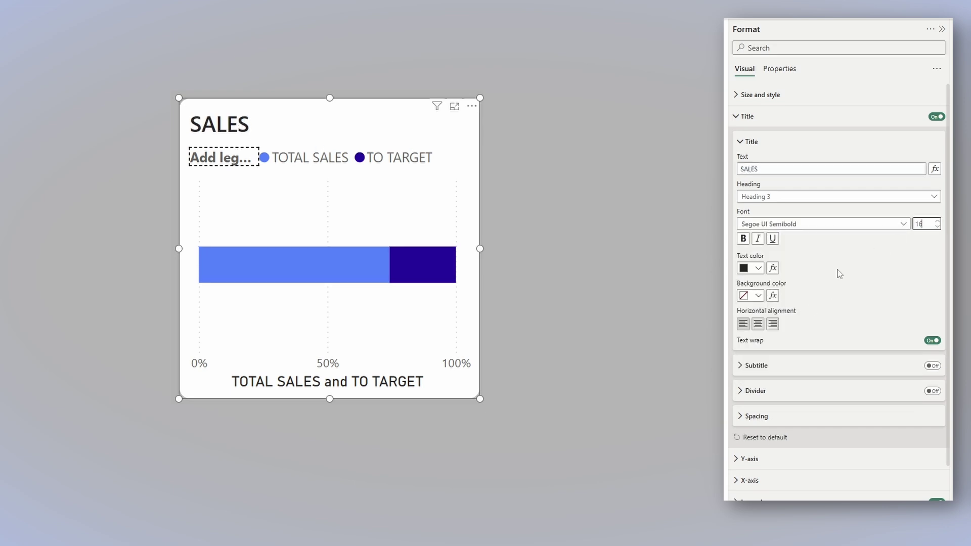
Give the SALES title a dark charcoal background, white text and right alignment
left_click(758, 295)
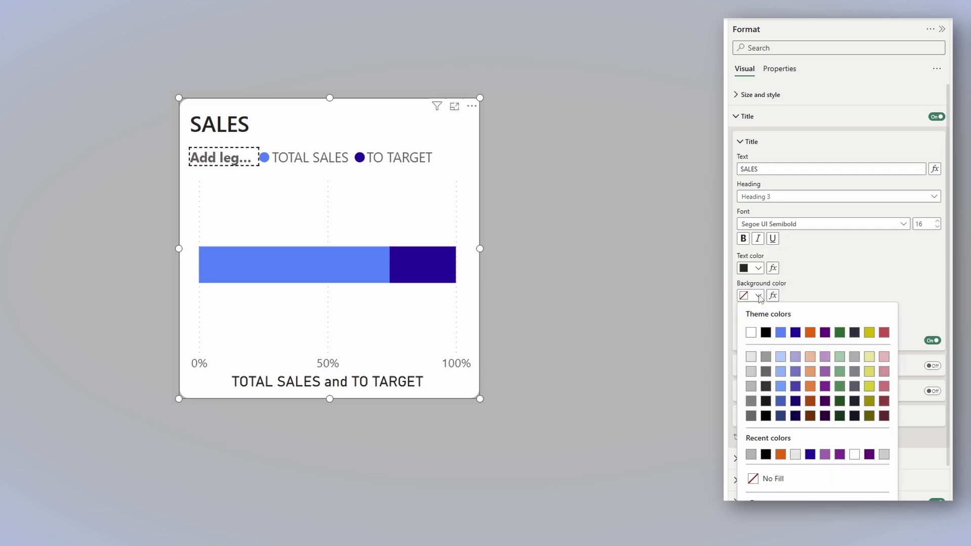
left_click(854, 332)
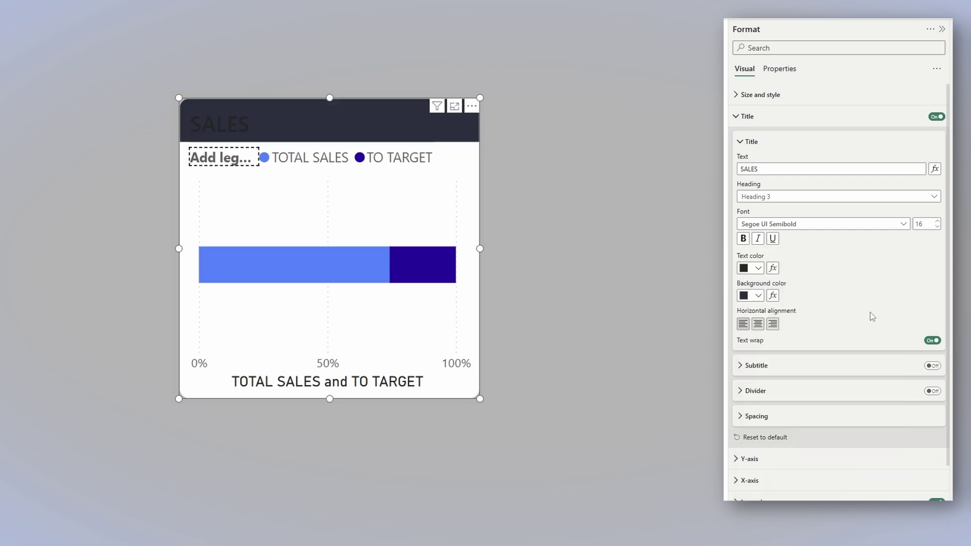
left_click(759, 269)
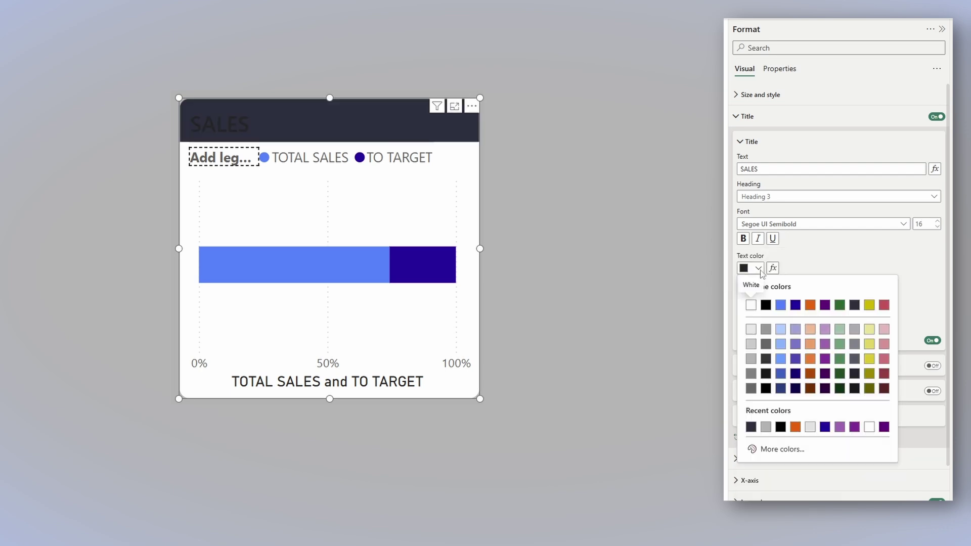
left_click(870, 429)
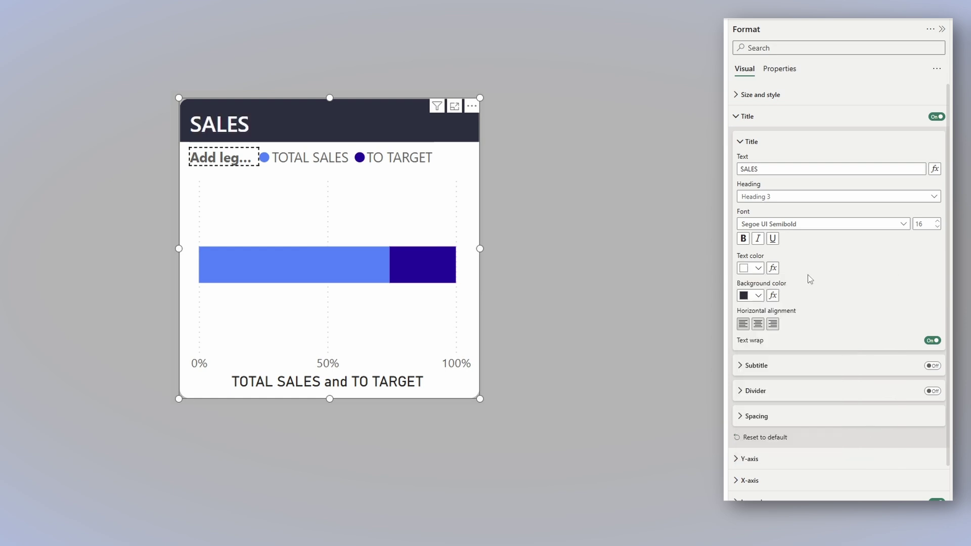
left_click(772, 325)
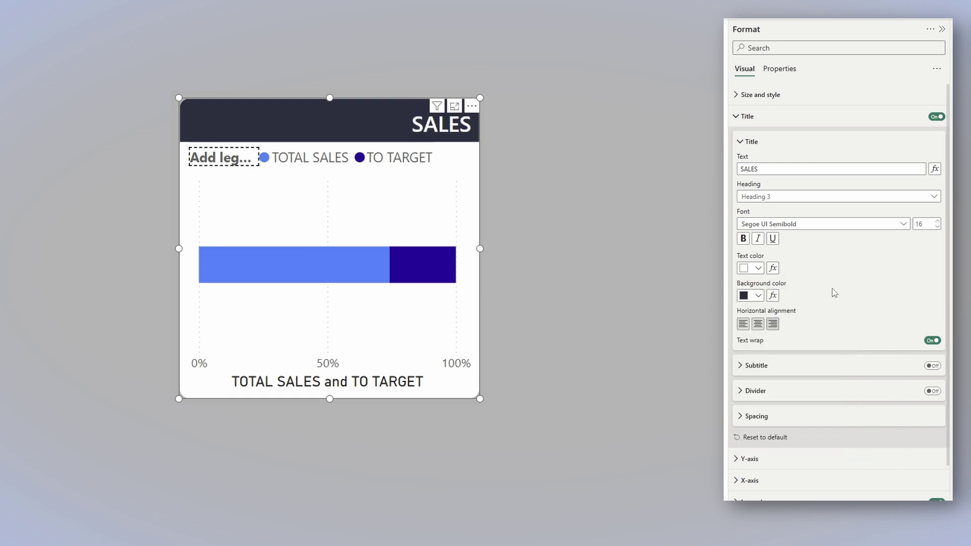
left_click(742, 143)
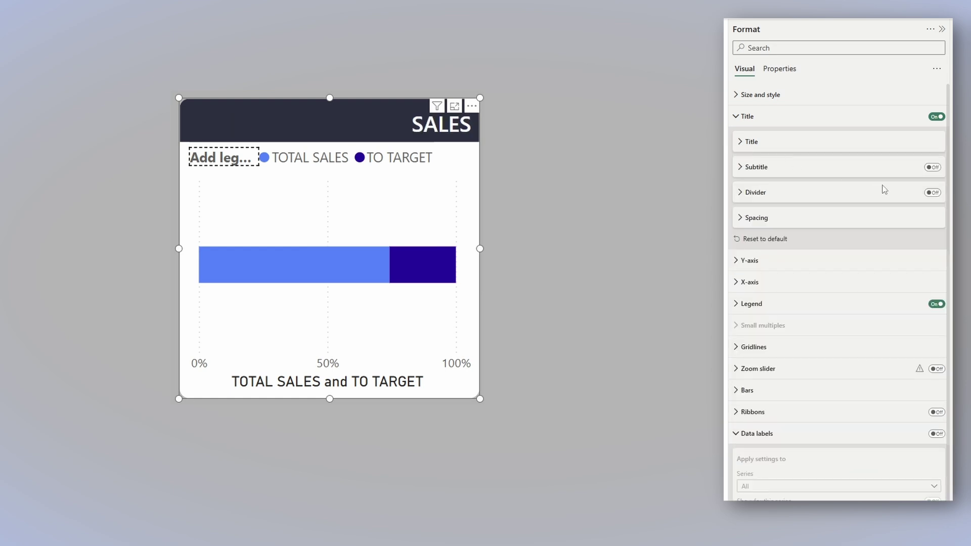
Turn on the subtitle and bind its text to the KEY MEASURES > TITLES AND SUBTITLES > KPI TITLE measure
left_click(932, 167)
left_click(745, 169)
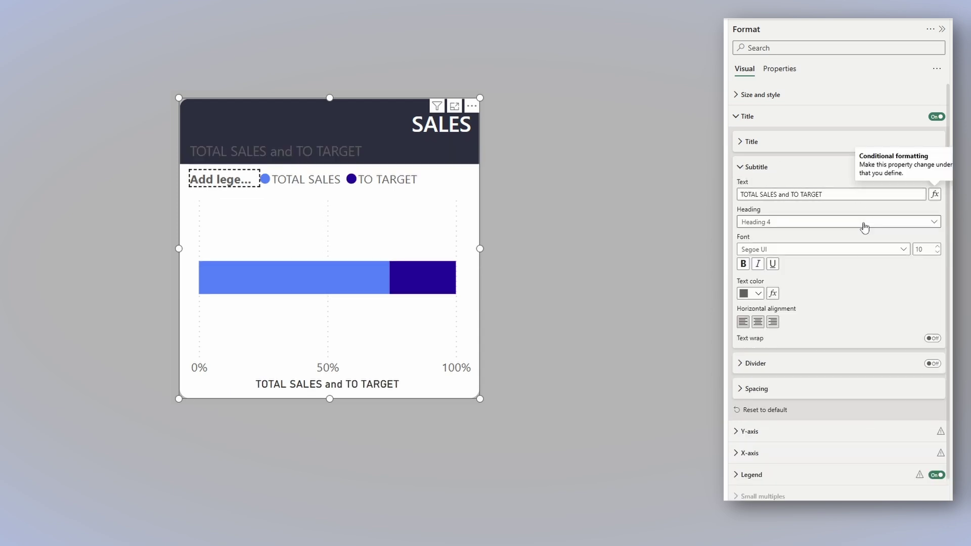
left_click(934, 194)
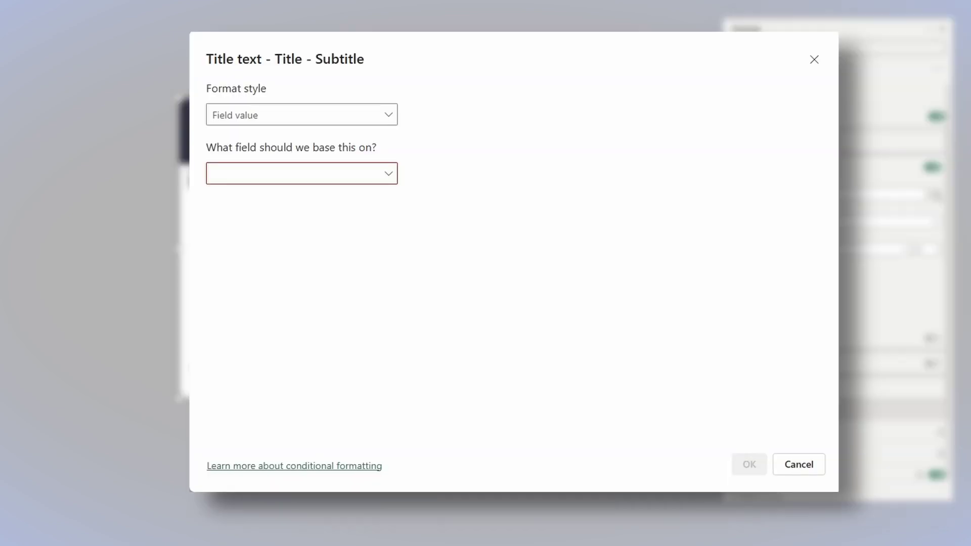
left_click(319, 174)
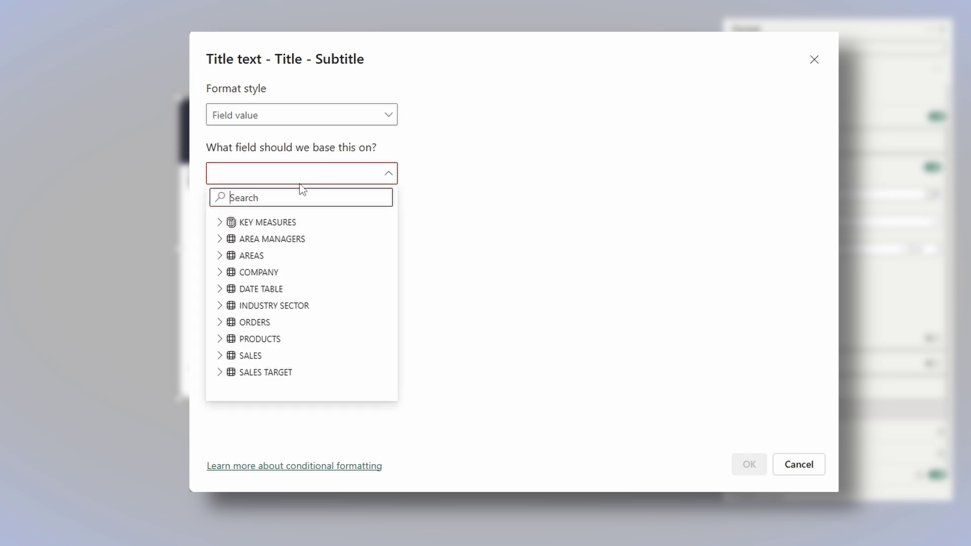
left_click(221, 224)
left_click(230, 339)
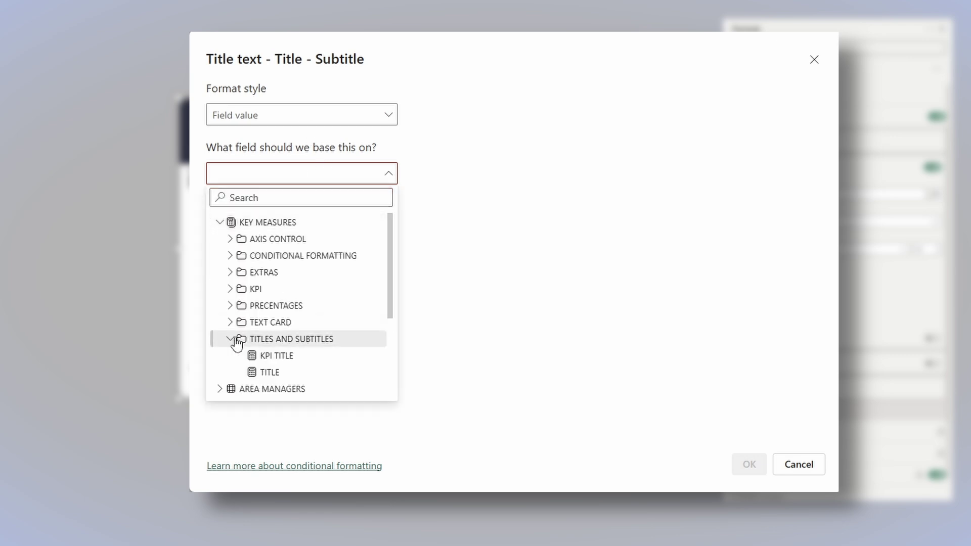
left_click(271, 357)
left_click(744, 464)
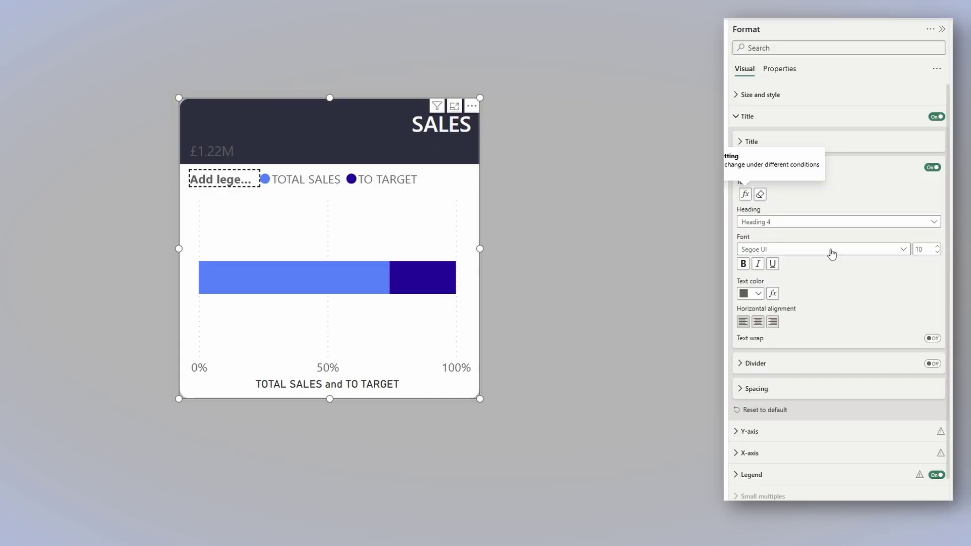
Format the £1.22M subtitle as white Segoe UI Bold 45, right-aligned
left_click(833, 251)
left_click(764, 379)
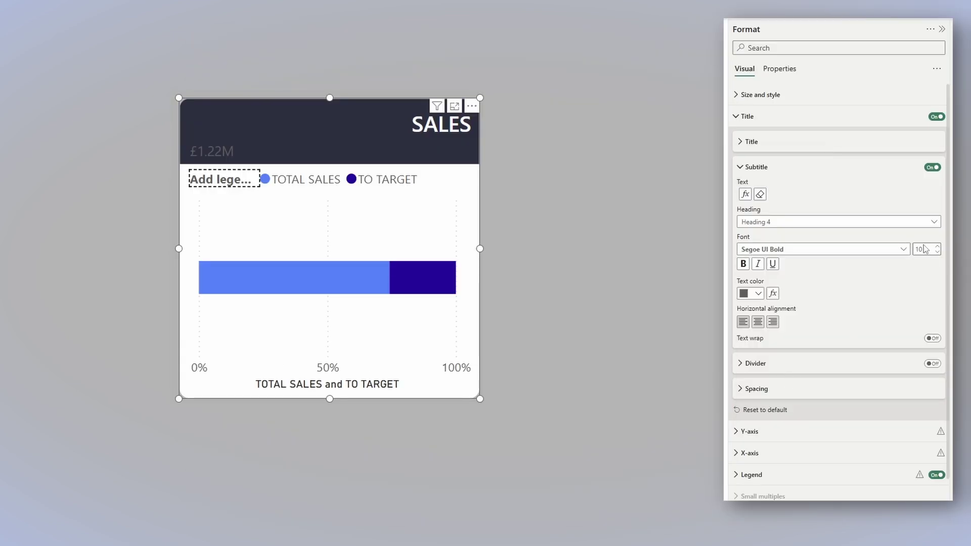
type("45")
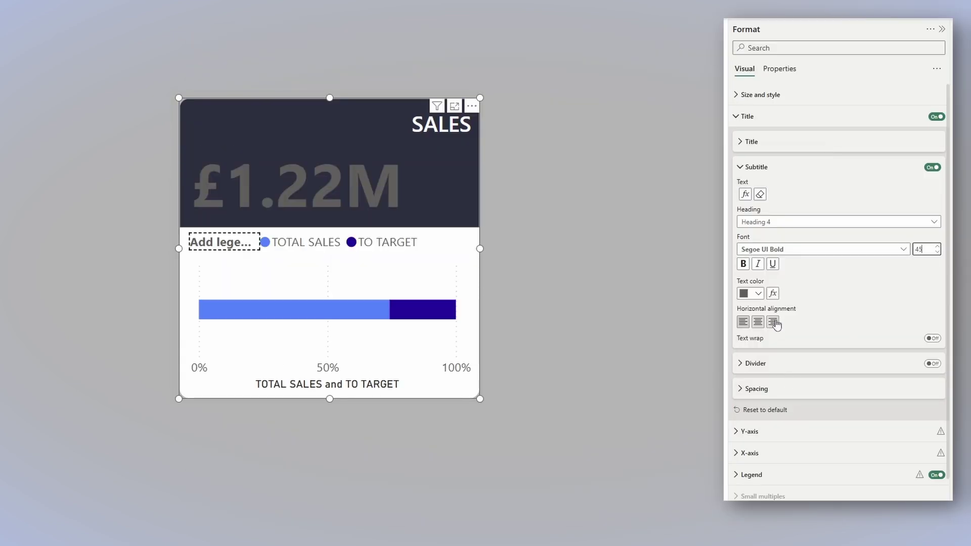
left_click(773, 322)
left_click(759, 296)
left_click(750, 330)
Turn on the title divider, colour it orange and widen it to 2 px
left_click(756, 167)
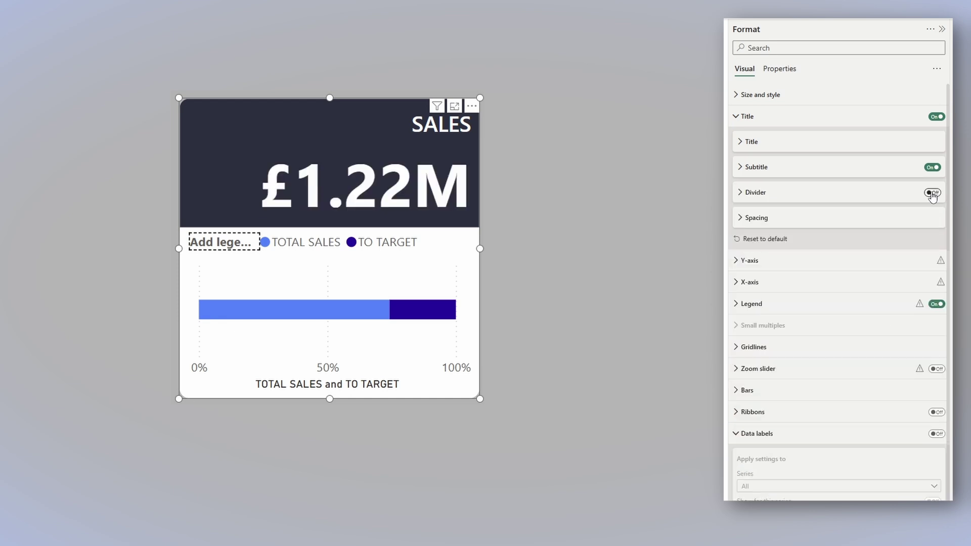
left_click(932, 192)
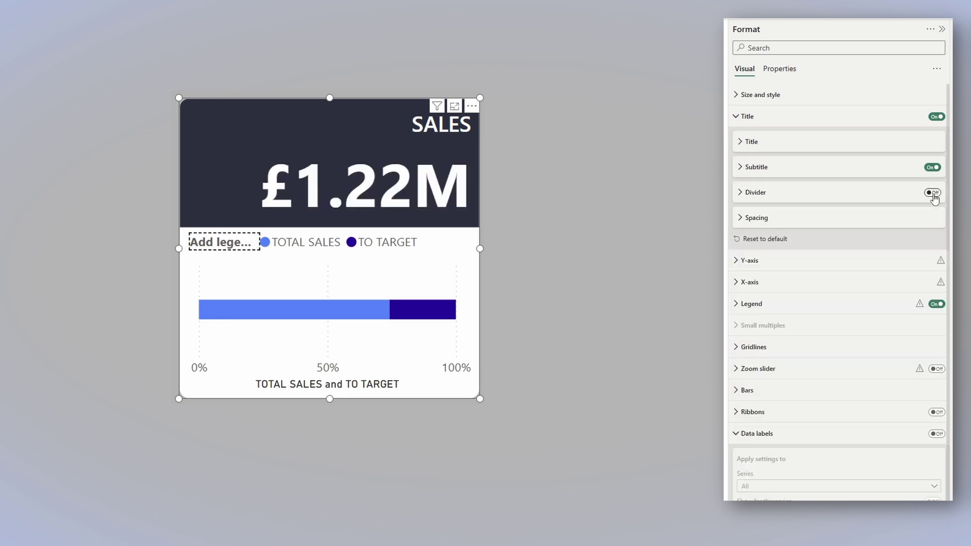
left_click(753, 191)
left_click(757, 219)
left_click(811, 257)
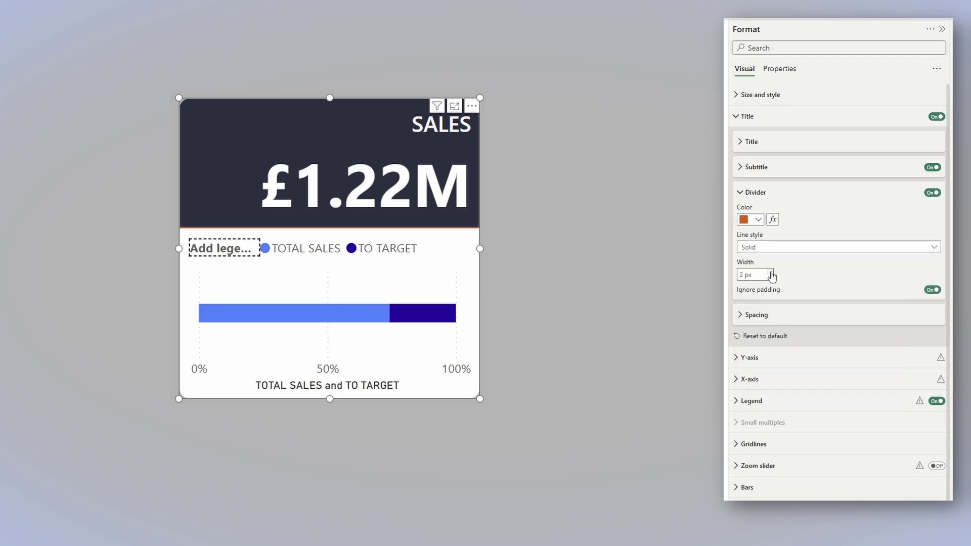
left_click(771, 272)
Hide the Y-axis value labels and the Y-axis title
left_click(743, 117)
left_click(738, 137)
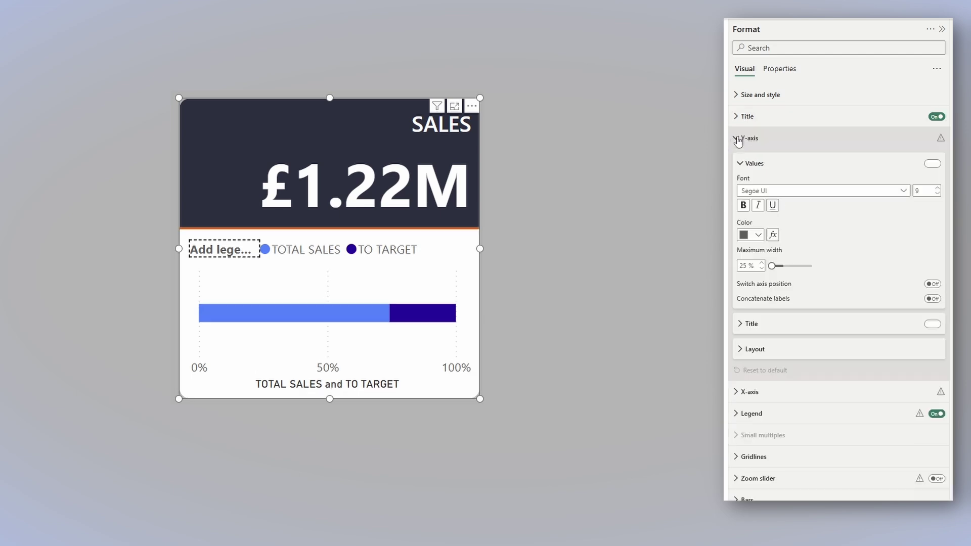
left_click(933, 163)
left_click(934, 324)
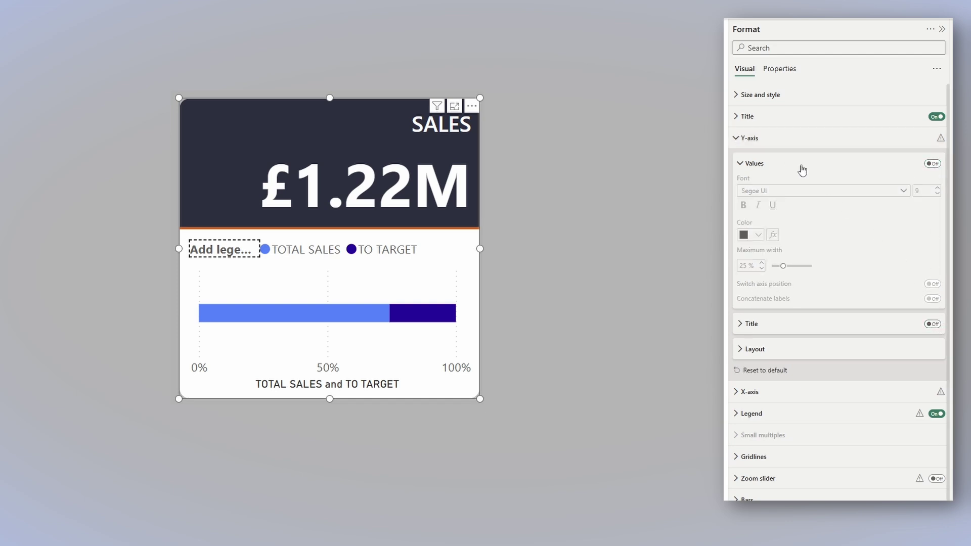
left_click(742, 164)
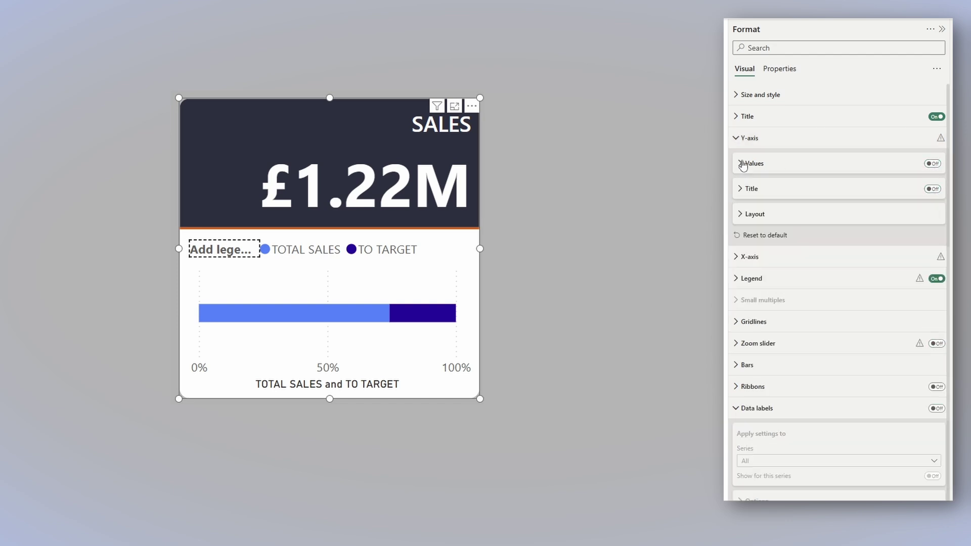
left_click(743, 138)
Hide the X-axis 0%/50%/100% labels and title, and switch off the legend
left_click(744, 159)
left_click(932, 295)
left_click(933, 322)
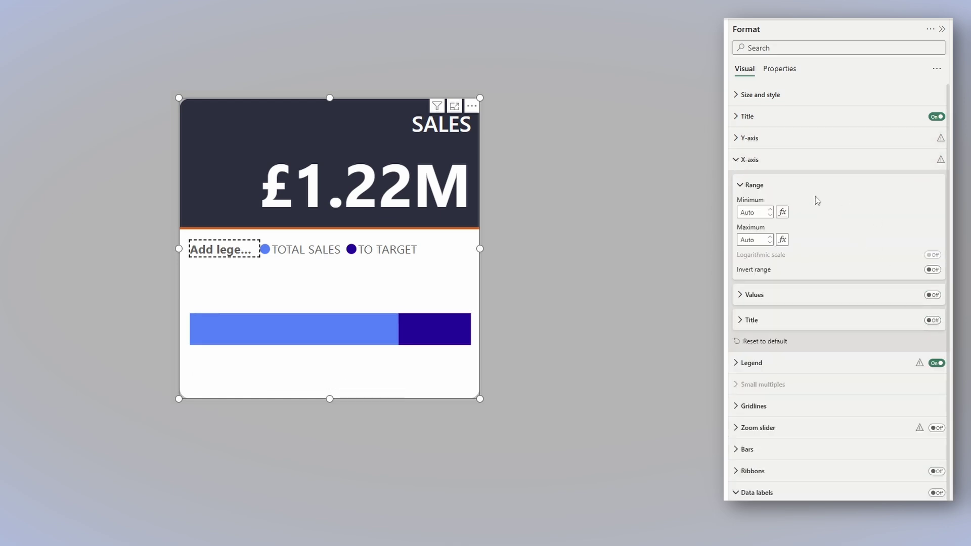
left_click(809, 160)
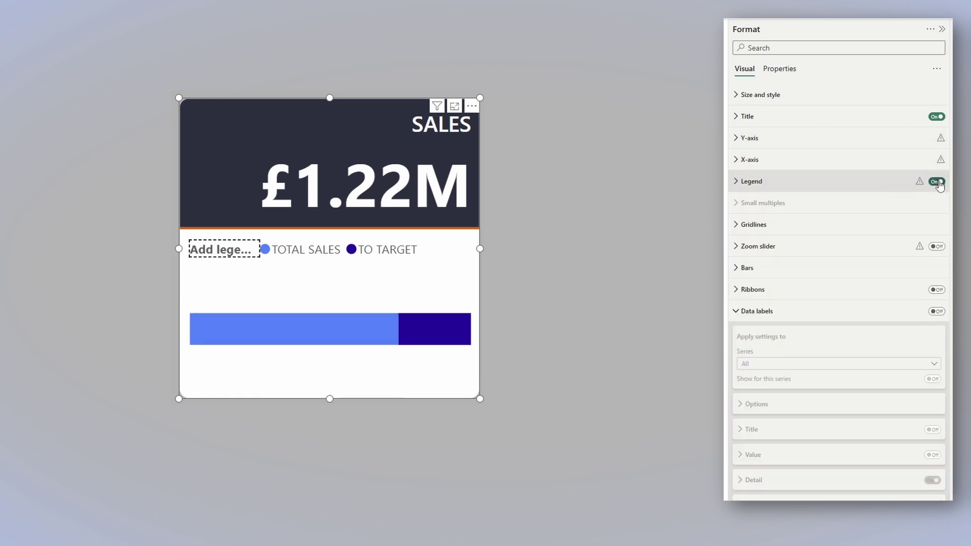
left_click(937, 182)
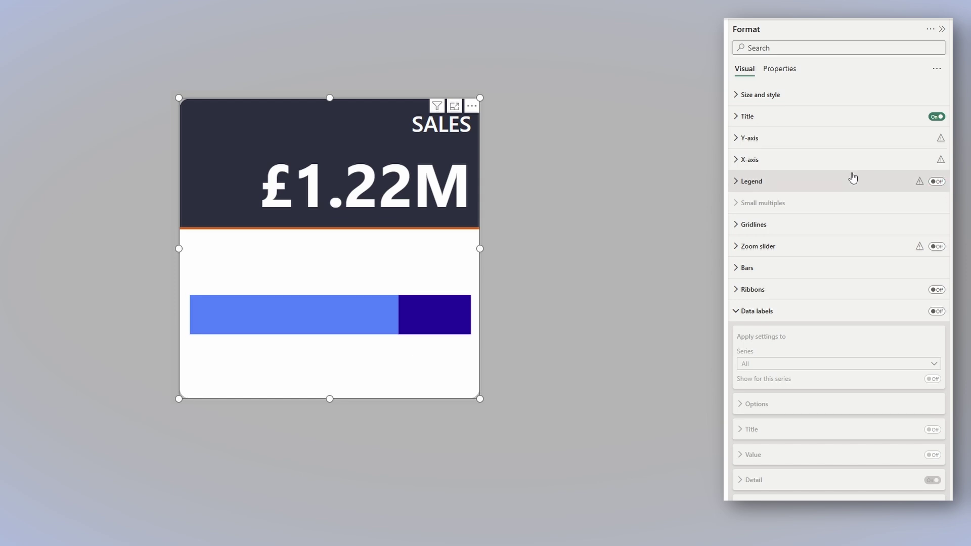
Set per-series bar colours: TOTAL SALES dark navy, TO TARGET White 10% darker
left_click(735, 270)
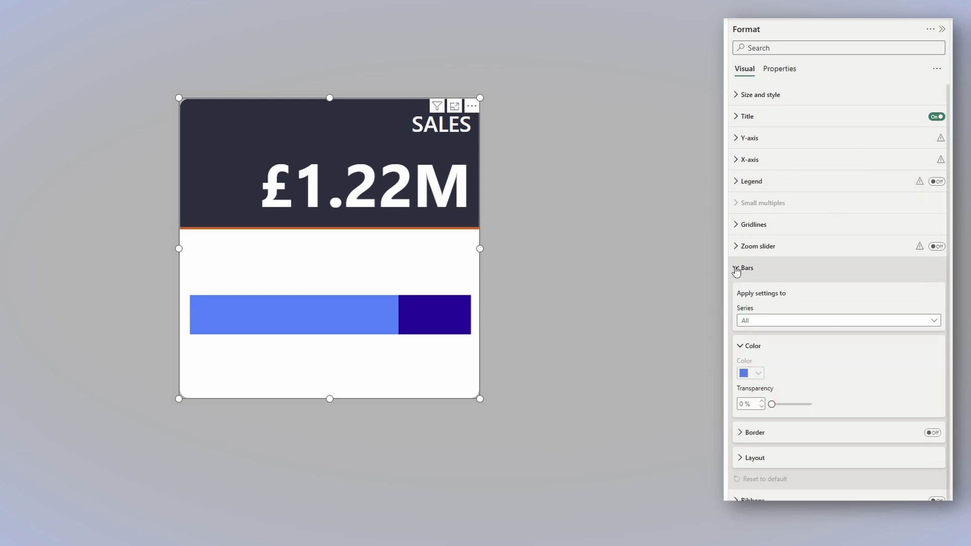
scroll(774, 329, "down", 1)
left_click(775, 297)
left_click(773, 251)
left_click(759, 283)
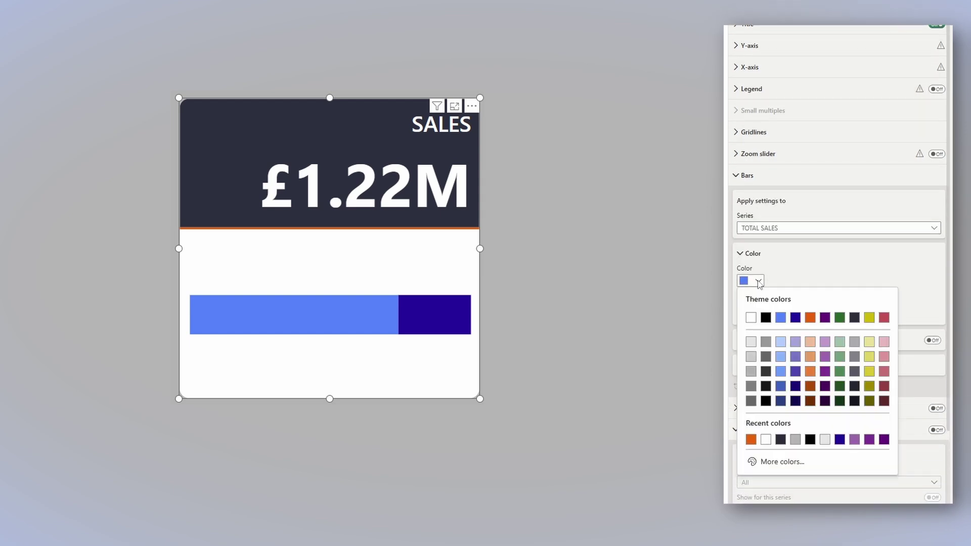
left_click(854, 385)
left_click(769, 229)
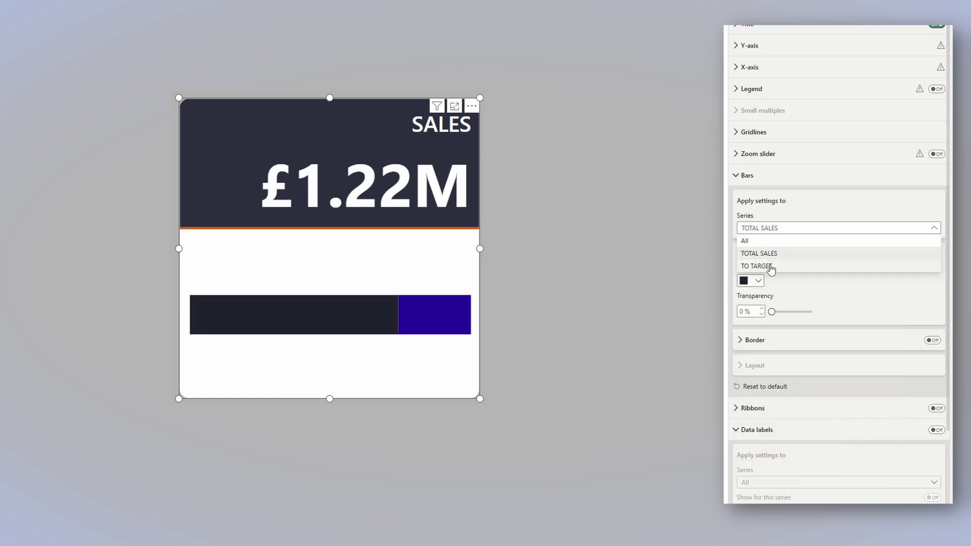
left_click(759, 264)
left_click(759, 282)
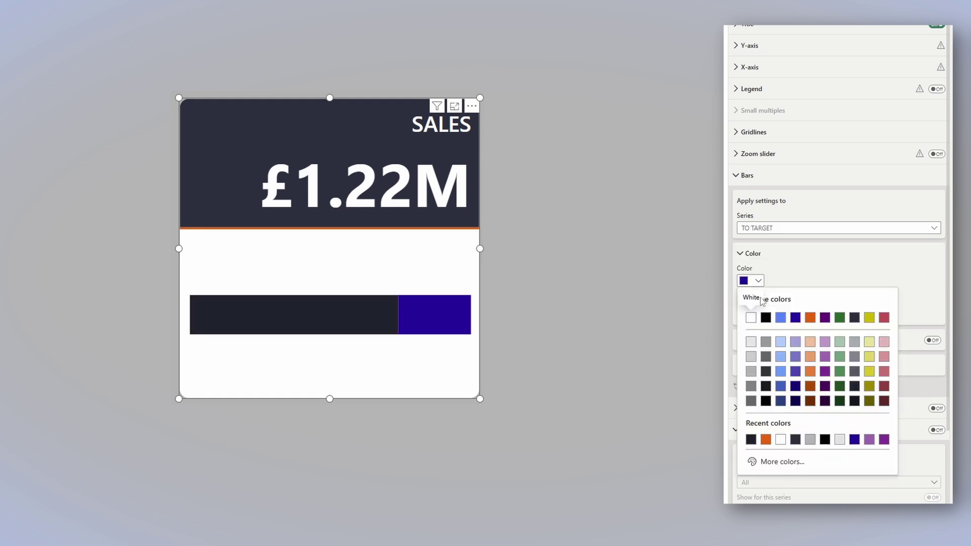
left_click(751, 342)
left_click(769, 175)
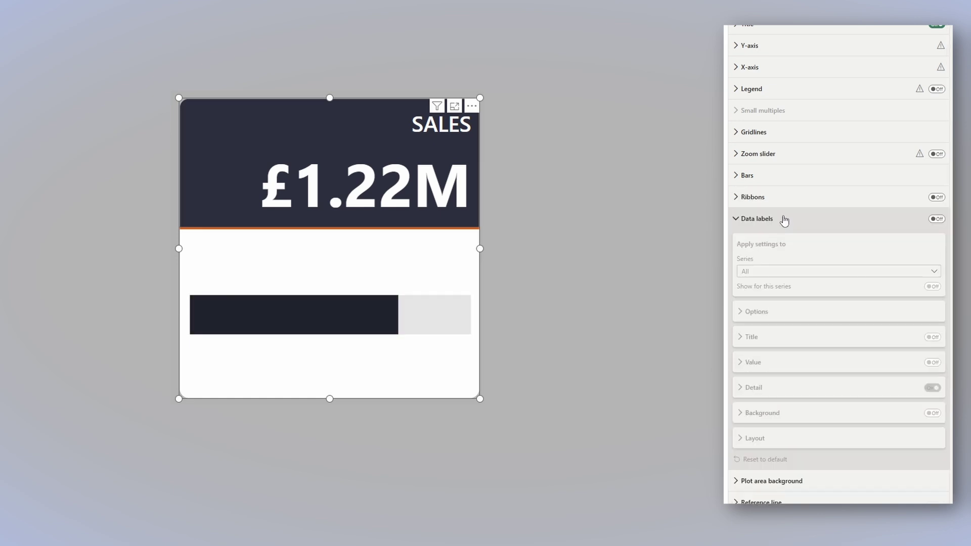
Turn on data labels for the TOTAL SALES series, using the TARGET % TEXT CARD 2 field as the value
left_click(937, 220)
left_click(823, 271)
left_click(801, 296)
left_click(747, 419)
scroll(924, 356, "down", 2)
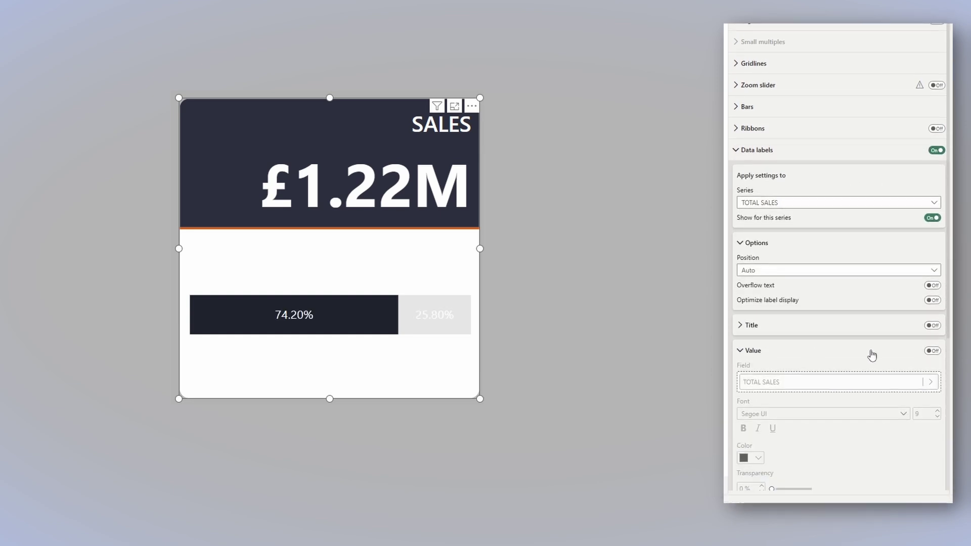
left_click(932, 351)
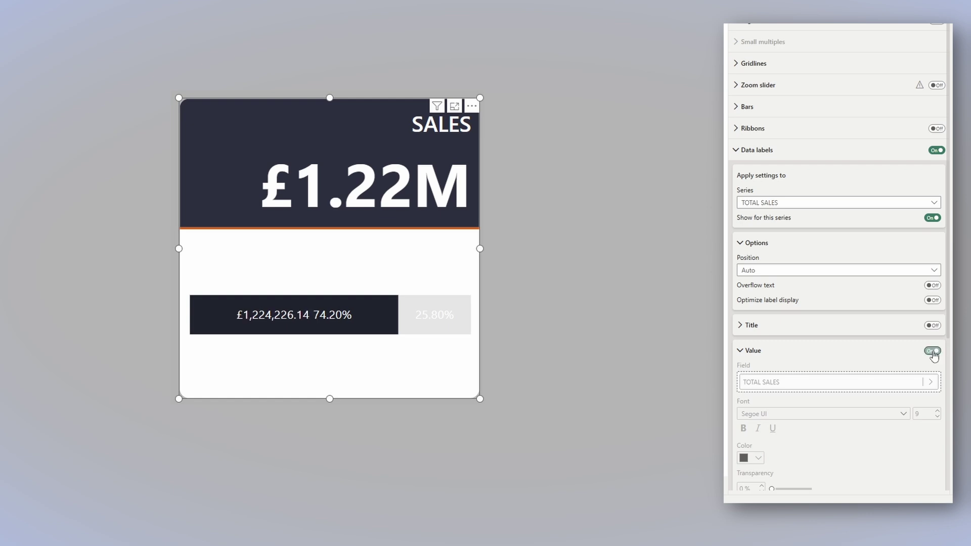
left_click(932, 383)
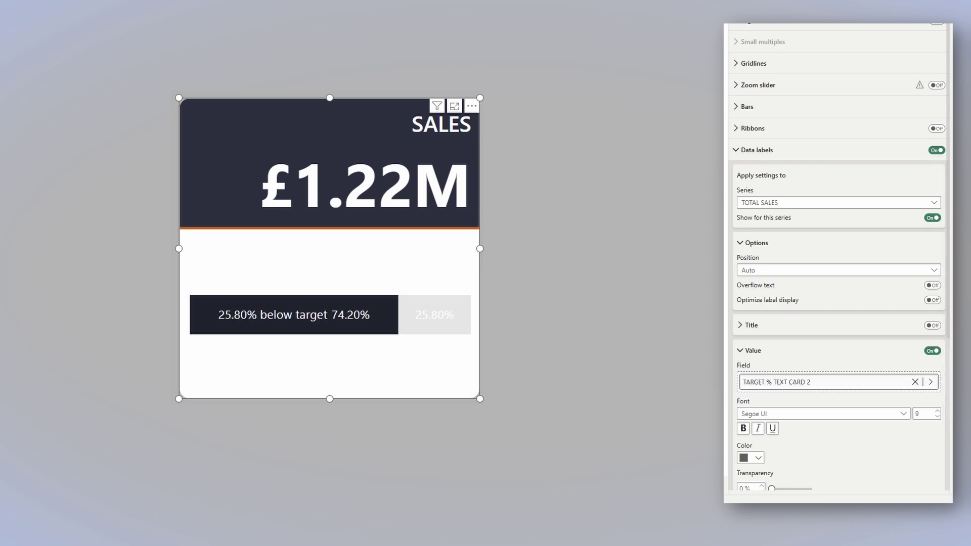
Make the TOTAL SALES label text white, hide its detail, and select the TO TARGET series
scroll(769, 383, "down", 3)
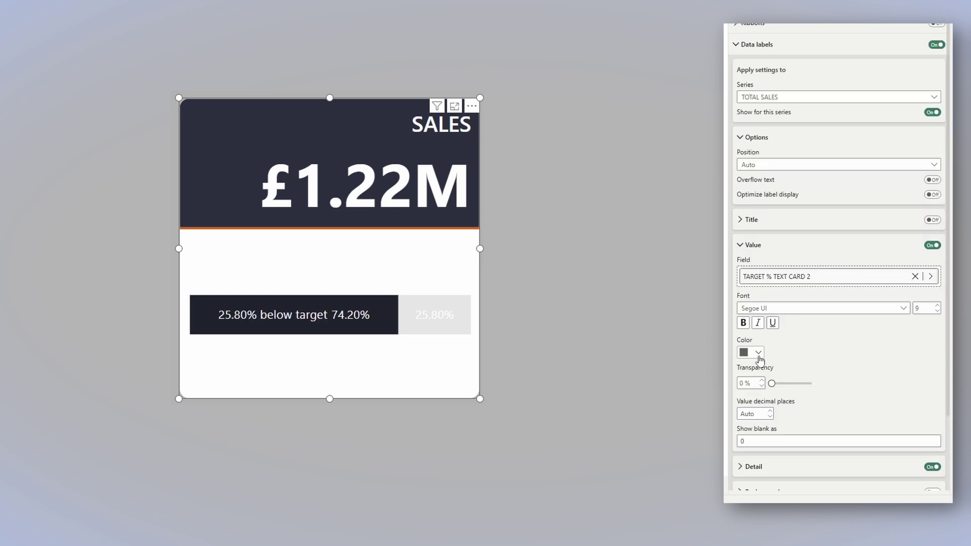
left_click(758, 353)
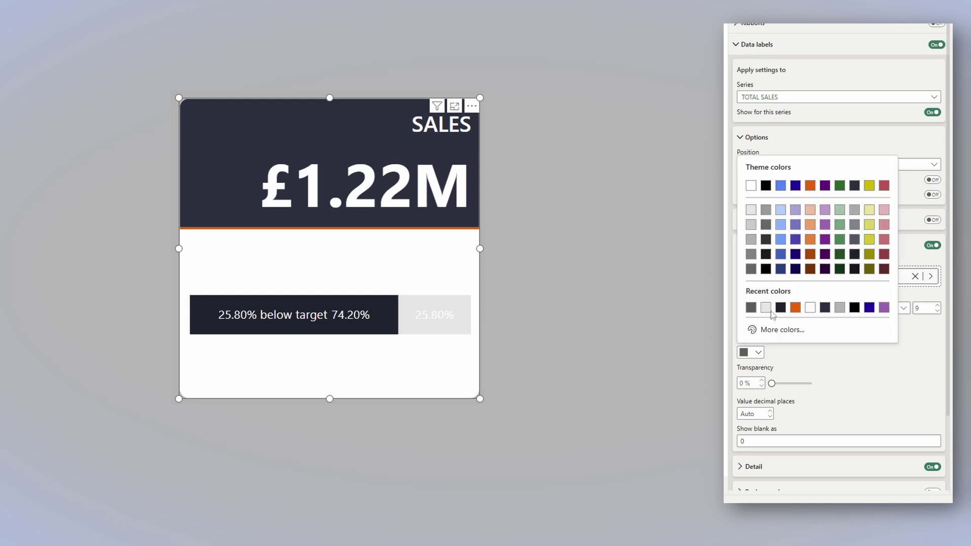
left_click(752, 186)
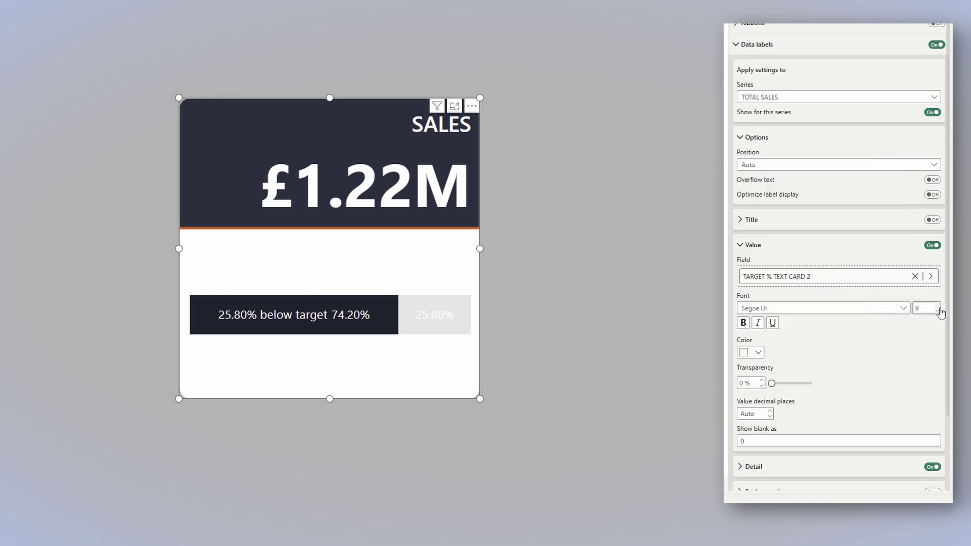
scroll(933, 418, "down", 2)
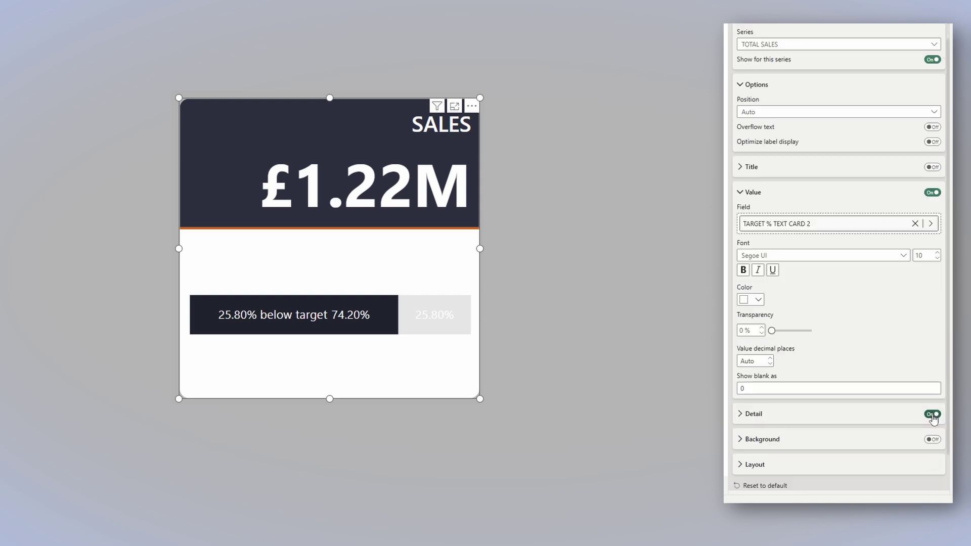
left_click(934, 415)
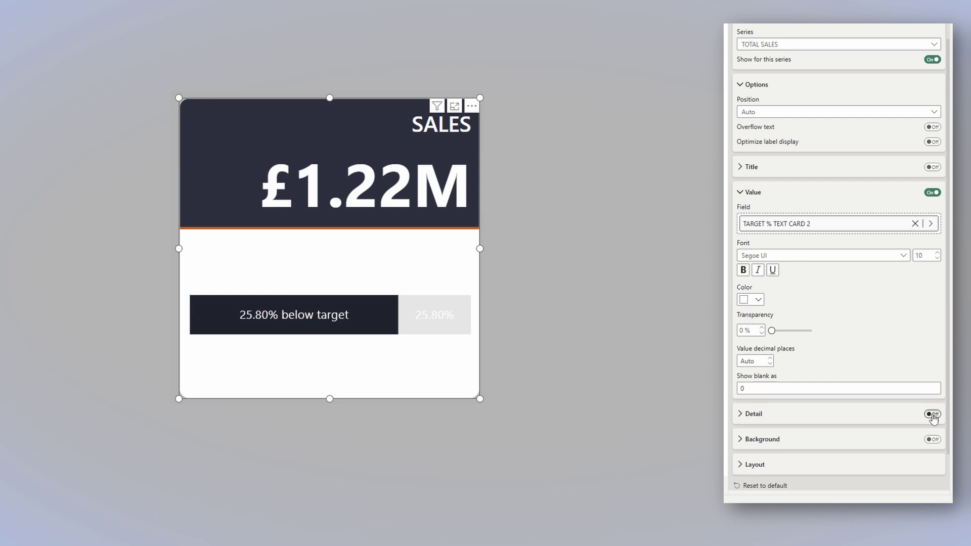
left_click(804, 44)
left_click(802, 85)
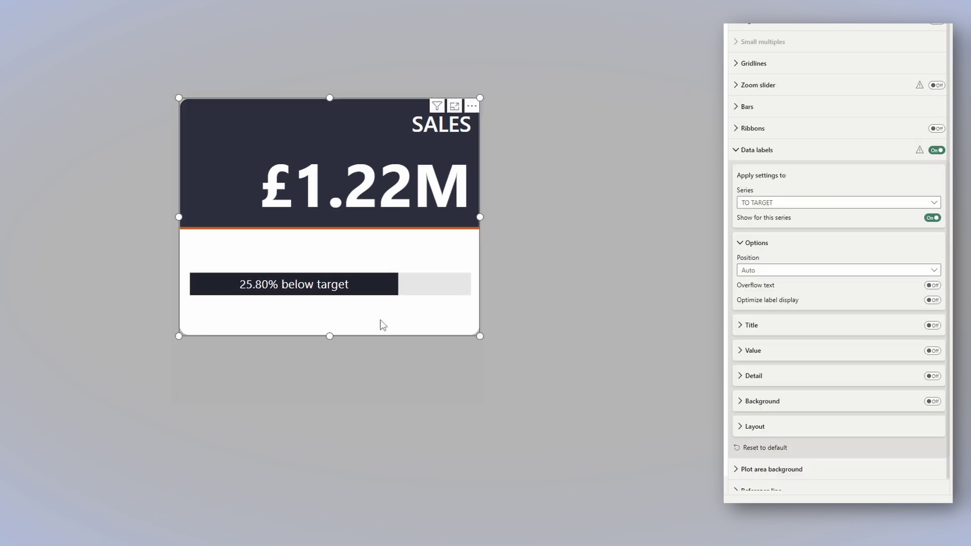
Set the bars for all series to 75% space between categories so the bar is thin
left_click(740, 108)
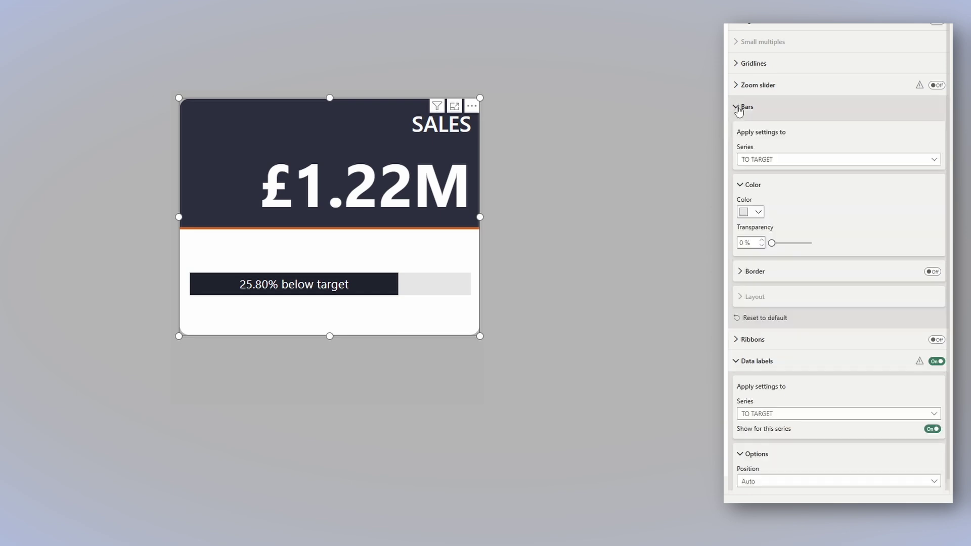
left_click(787, 160)
left_click(775, 172)
left_click(775, 299)
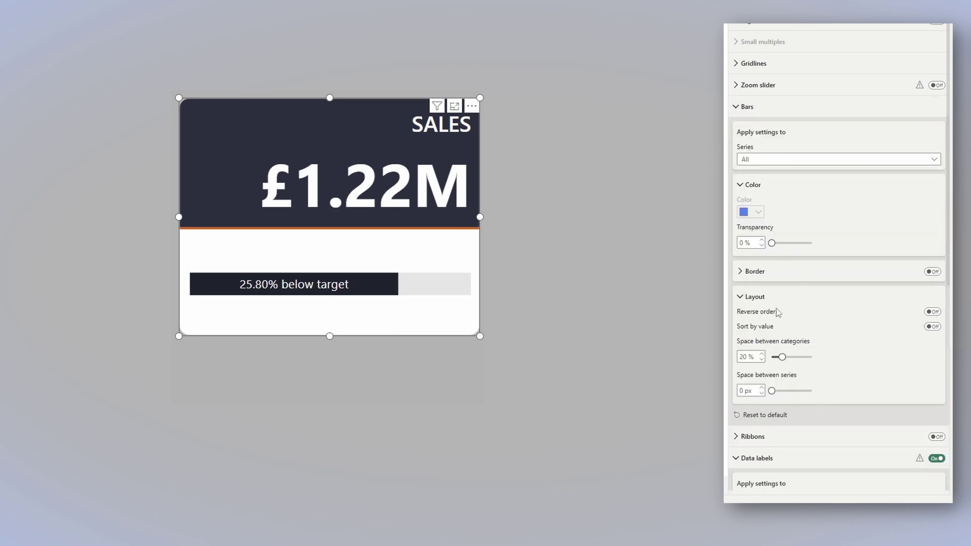
left_click(774, 357)
left_click_drag(802, 357, 772, 357)
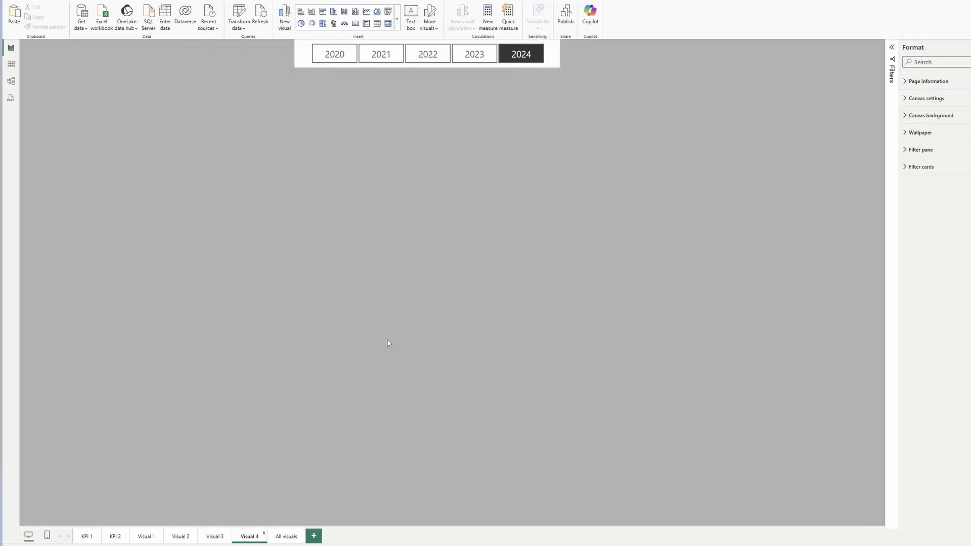
Insert a doughnut chart with TOTAL SALES and TO TARGET as its values
left_click(311, 24)
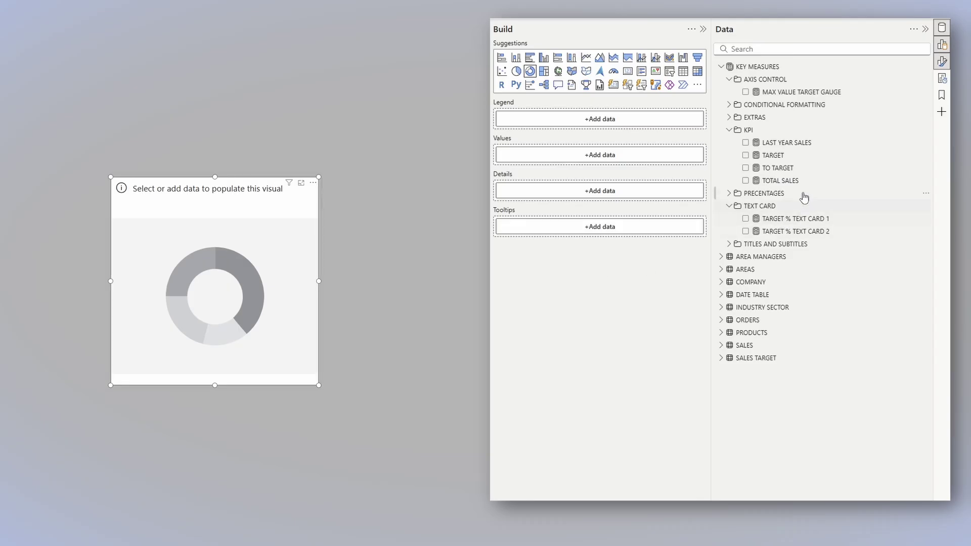
left_click_drag(796, 181, 646, 157)
left_click_drag(778, 168, 652, 173)
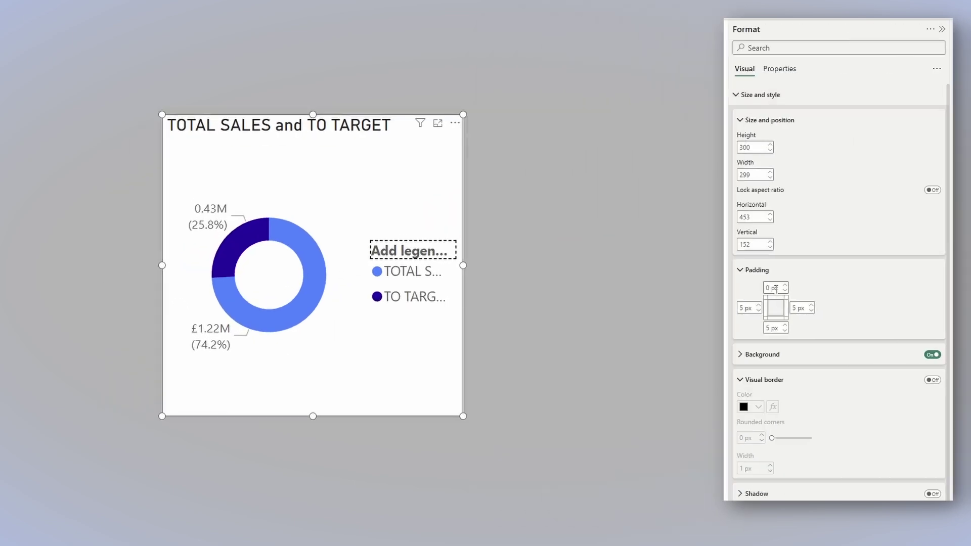
Give the doughnut 10 px padding, a grey visual border and rounded corners
left_click(744, 307)
type("10")
key("Tab")
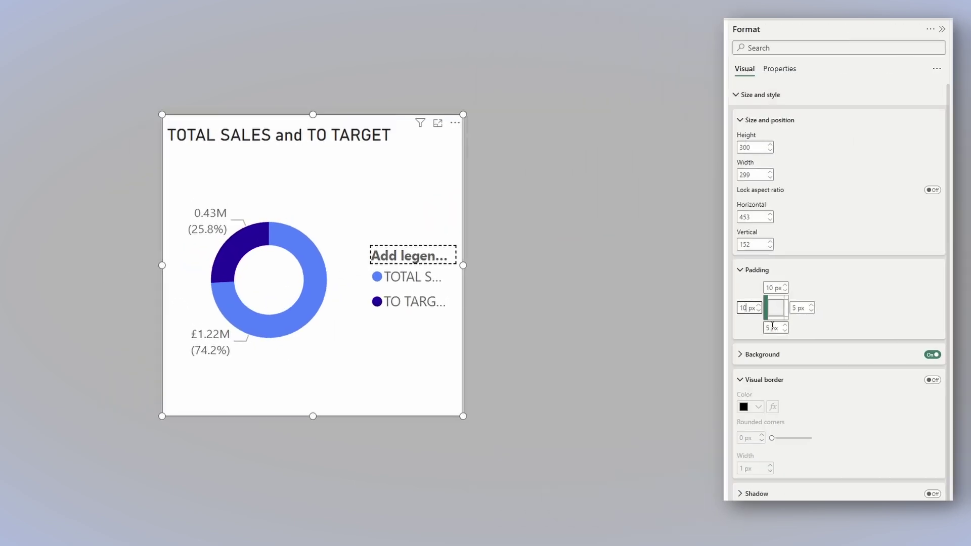
type("10")
key("Tab")
type("10")
scroll(928, 379, "down", 2)
left_click(924, 294)
left_click(757, 315)
left_click(752, 407)
left_click(747, 345)
Set the corner radius to 10 and retitle the doughnut 'SALES TARGET'
type("10")
left_click(582, 304)
left_click(354, 384)
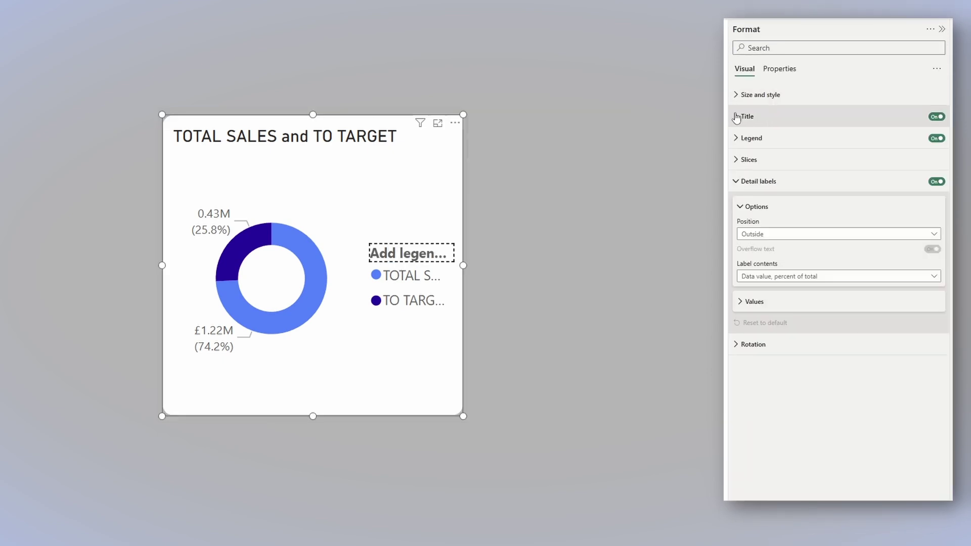
left_click(737, 117)
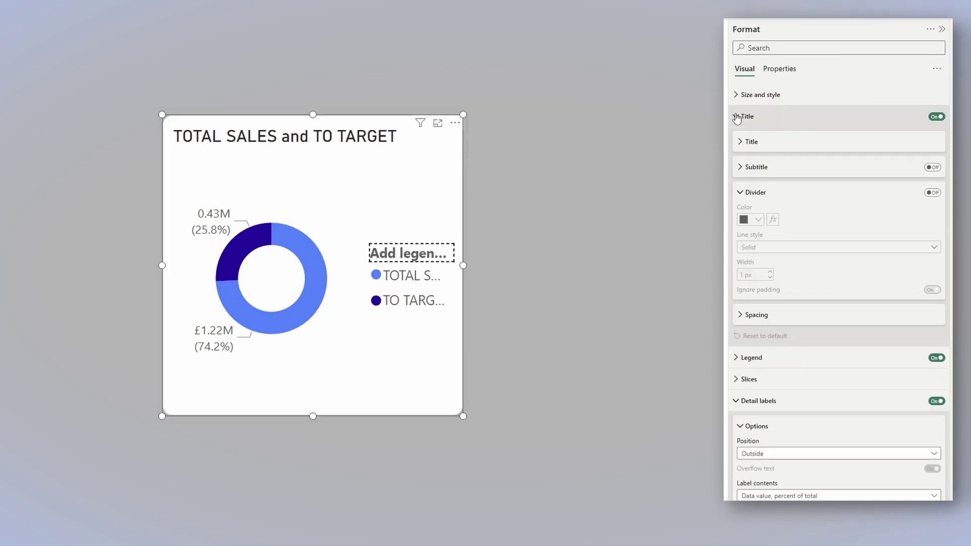
left_click(744, 143)
triple_click(837, 170)
type("SALES TARG")
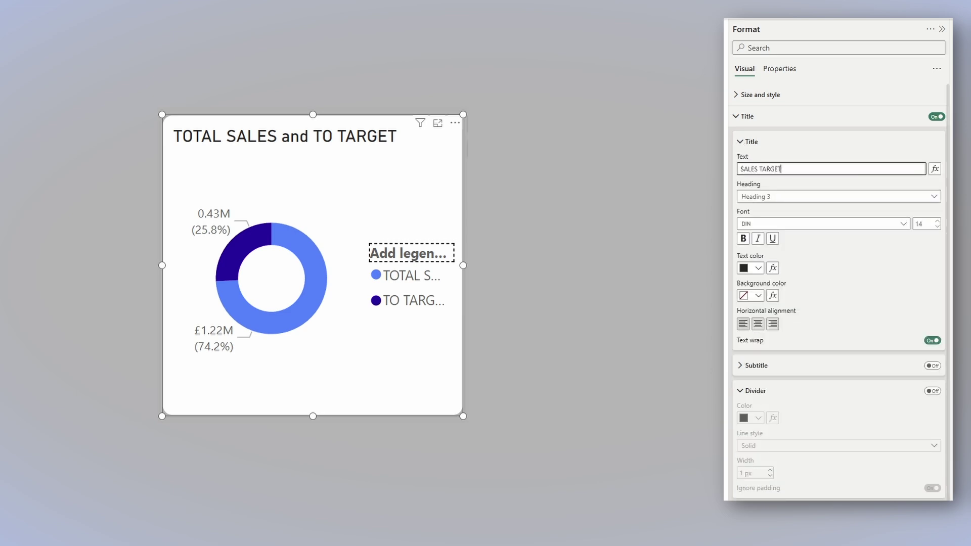
type("ET")
key("Return")
Style the title in Segoe UI Semibold, centred, with white text on a green background
left_click(826, 223)
scroll(809, 314, "down", 5)
left_click(799, 307)
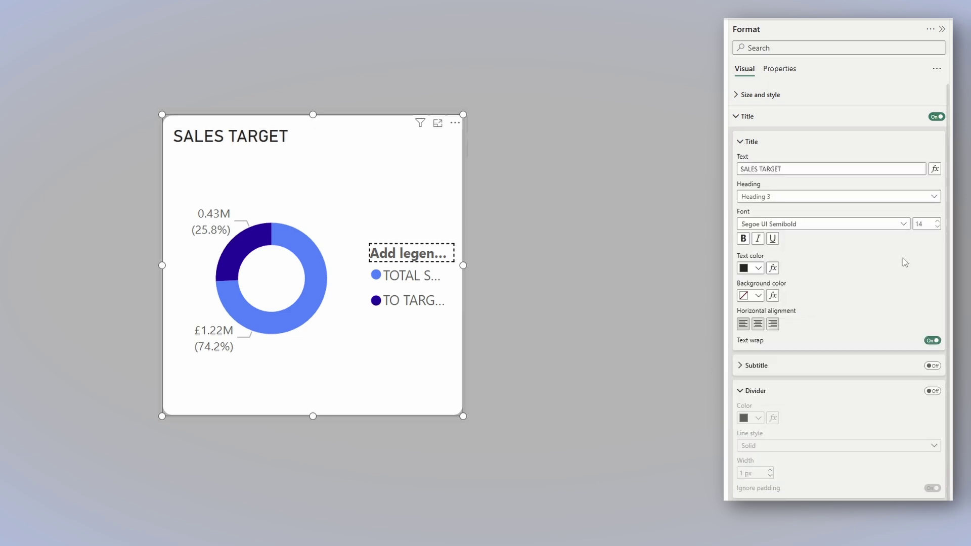
double_click(920, 227)
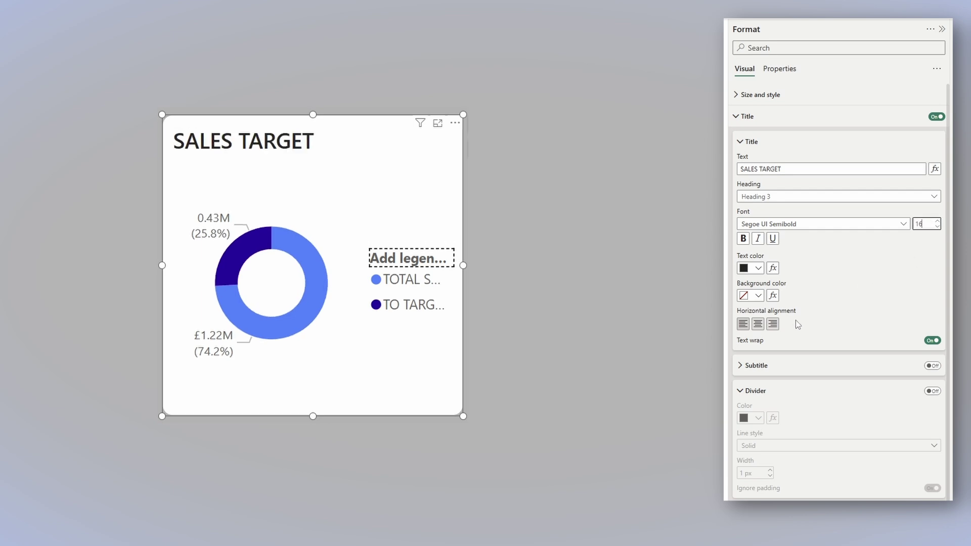
left_click(762, 323)
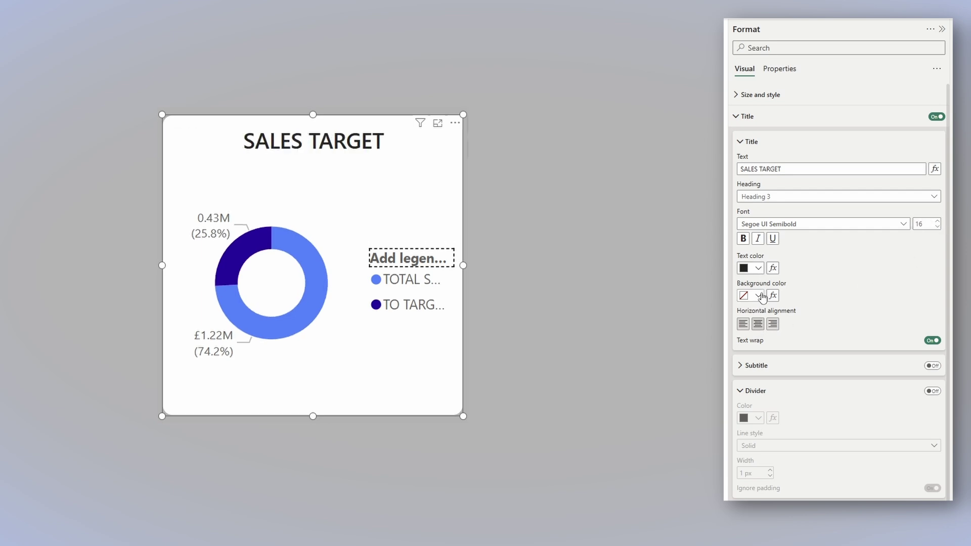
left_click(761, 296)
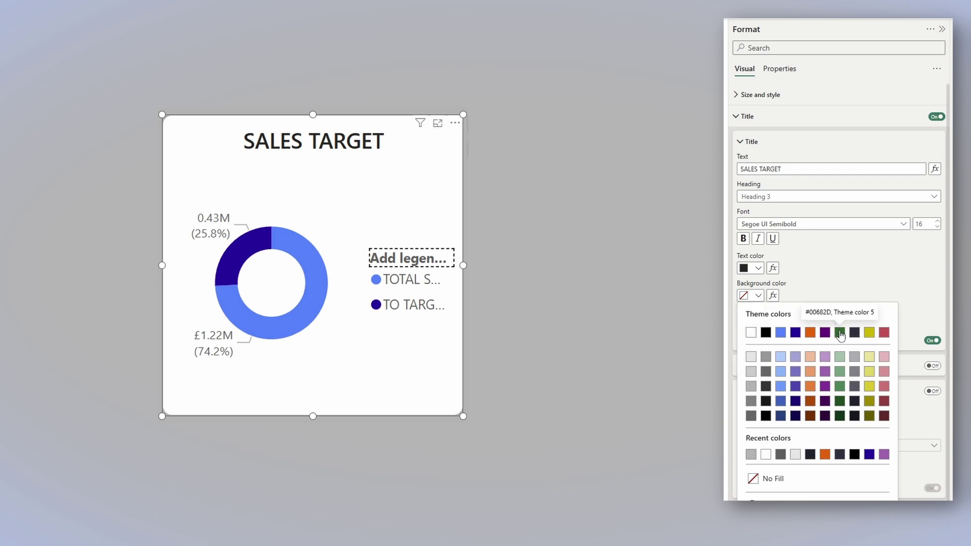
left_click(839, 332)
left_click(759, 269)
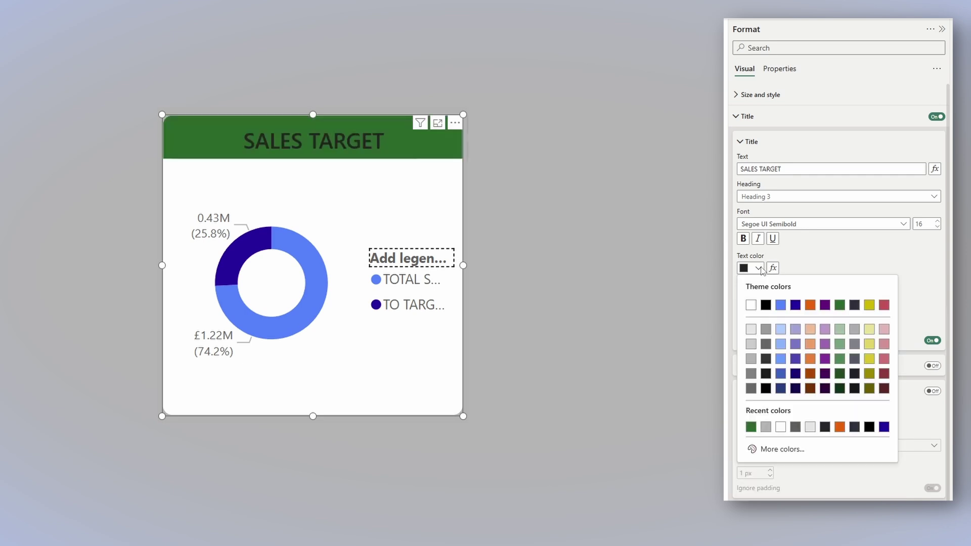
left_click(751, 305)
Add a 2 px pale green divider under the title and set title spacing to 10
left_click(932, 391)
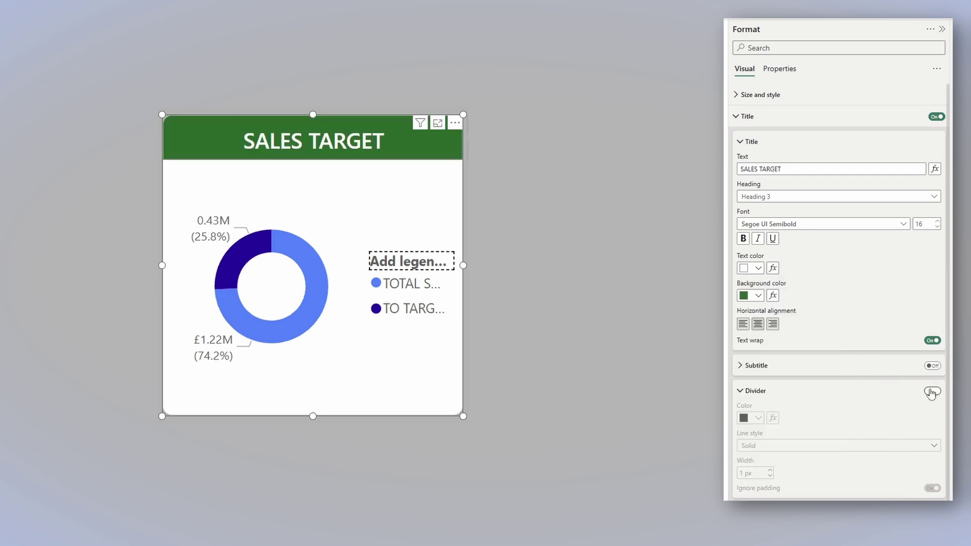
scroll(767, 400, "down", 2)
left_click(760, 326)
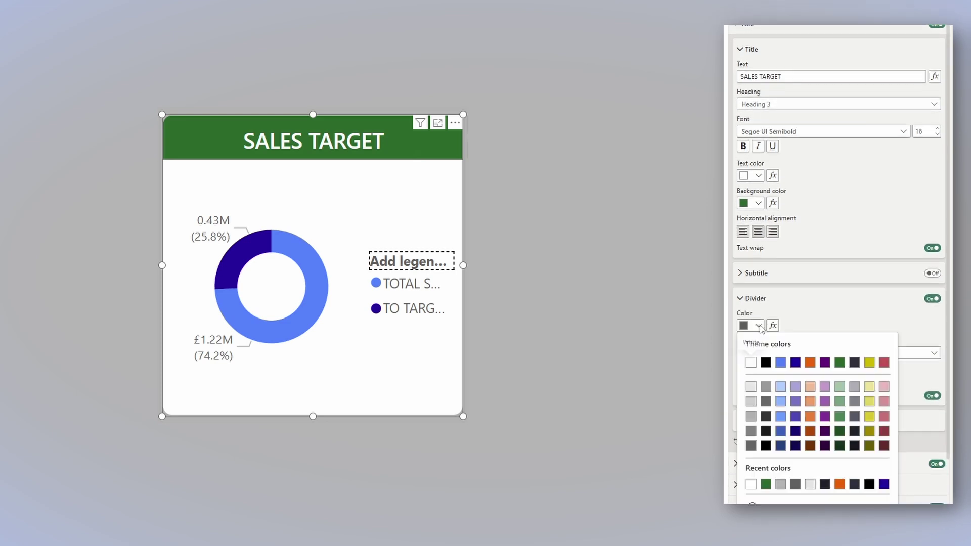
left_click(840, 388)
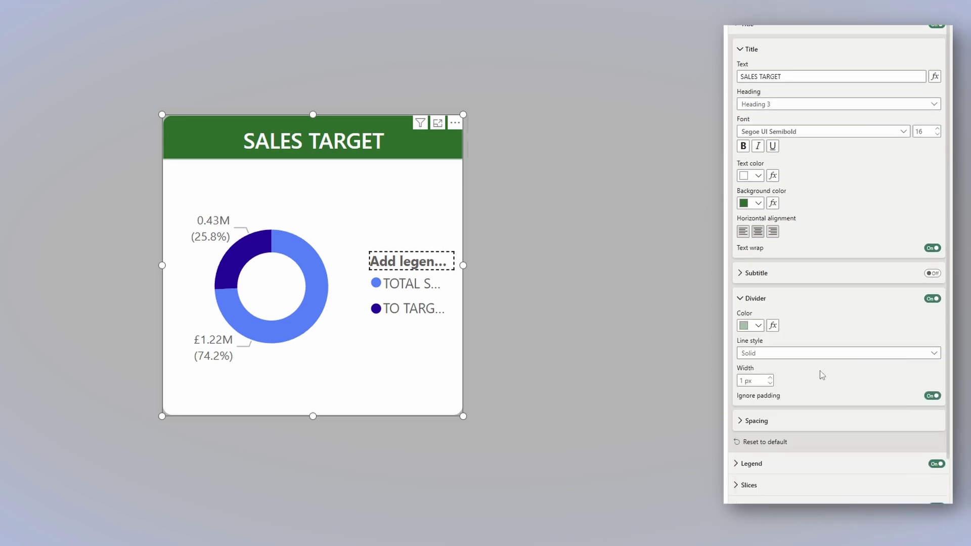
left_click(770, 377)
scroll(770, 378, "down", 1)
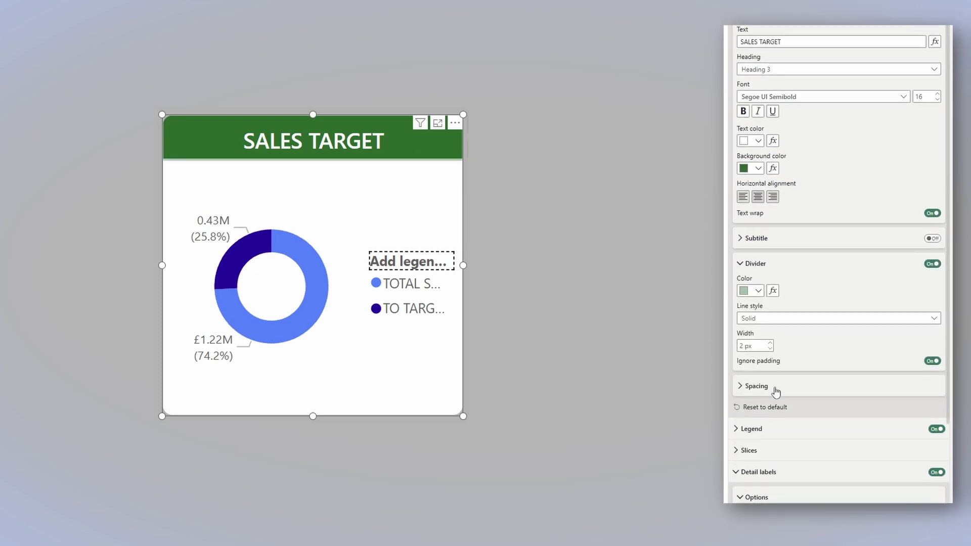
left_click(774, 393)
type("10")
key("Escape")
left_click(460, 245)
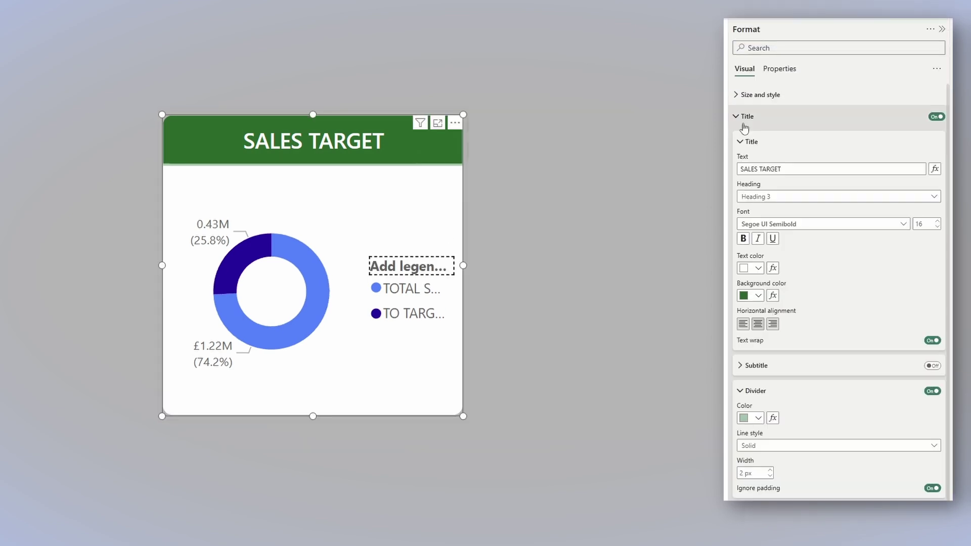
Turn off the doughnut's legend and data labels
left_click(739, 116)
left_click(935, 138)
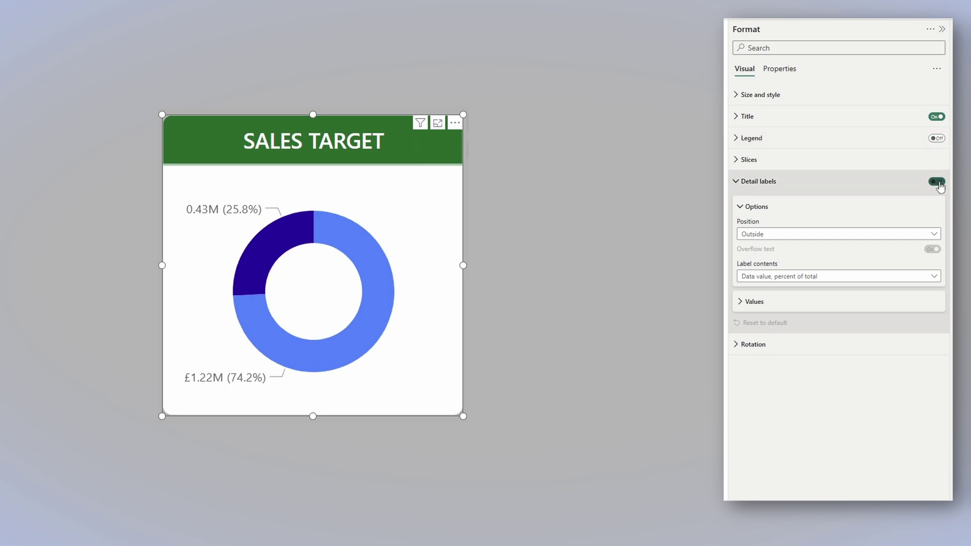
left_click(937, 182)
Colour TOTAL SALES green and TO TARGET light grey, and set the inner radius to 80%
left_click(738, 161)
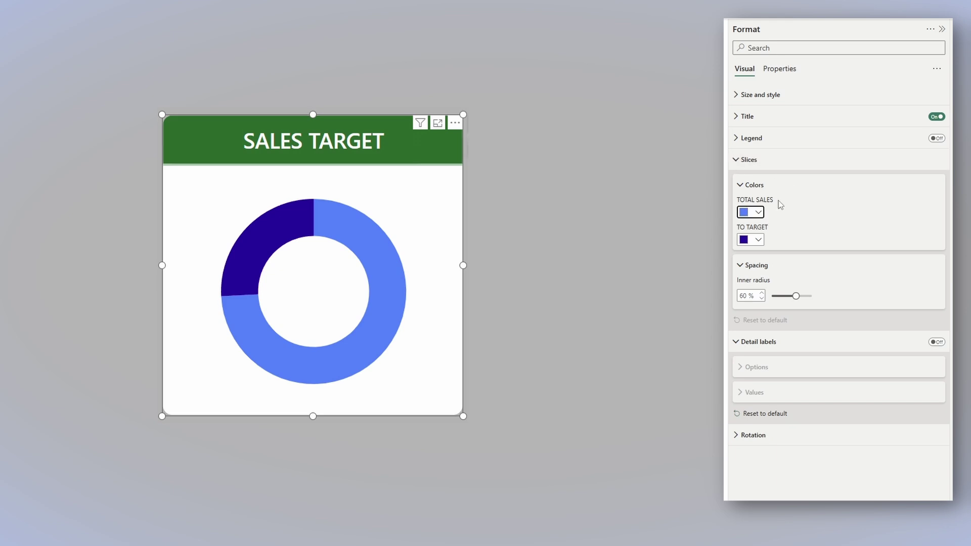
left_click(759, 213)
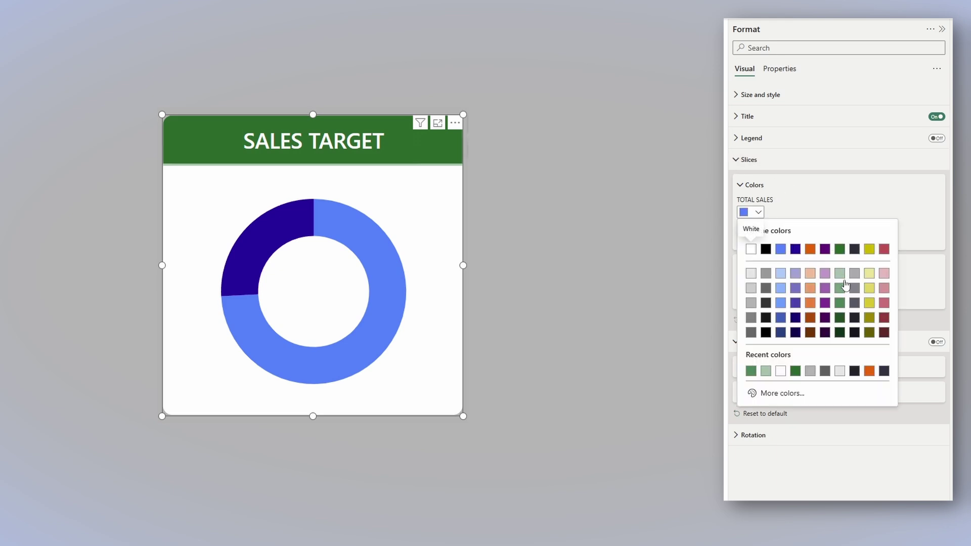
left_click(840, 303)
left_click(758, 240)
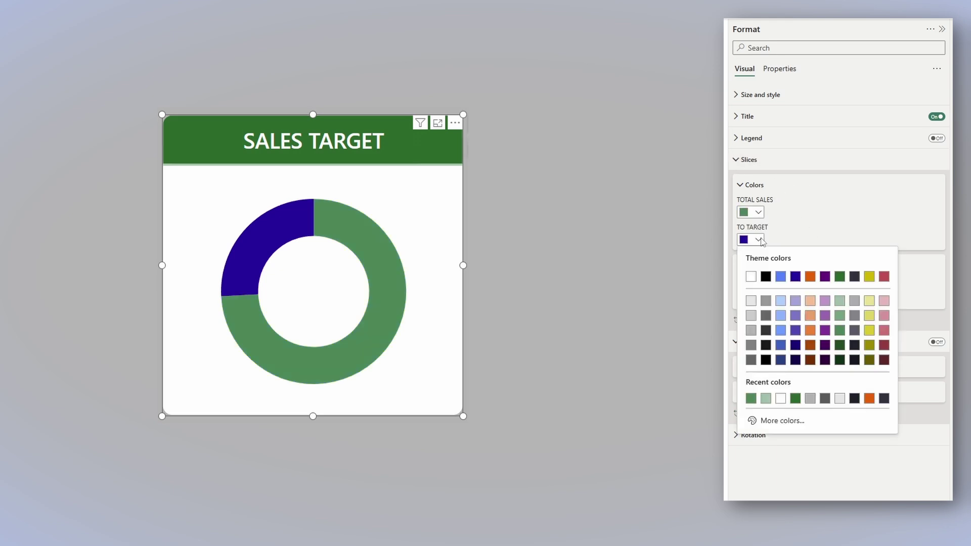
left_click(751, 303)
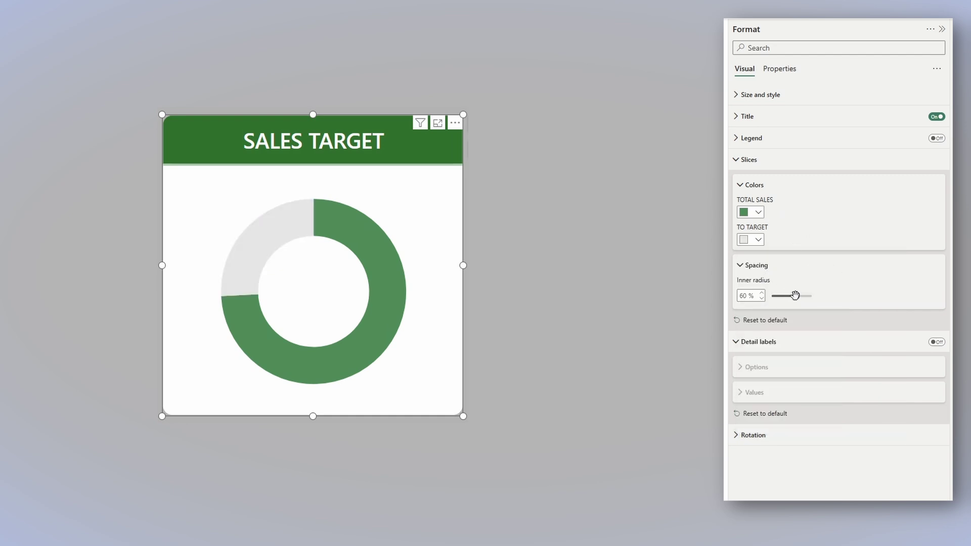
left_click_drag(795, 295, 804, 295)
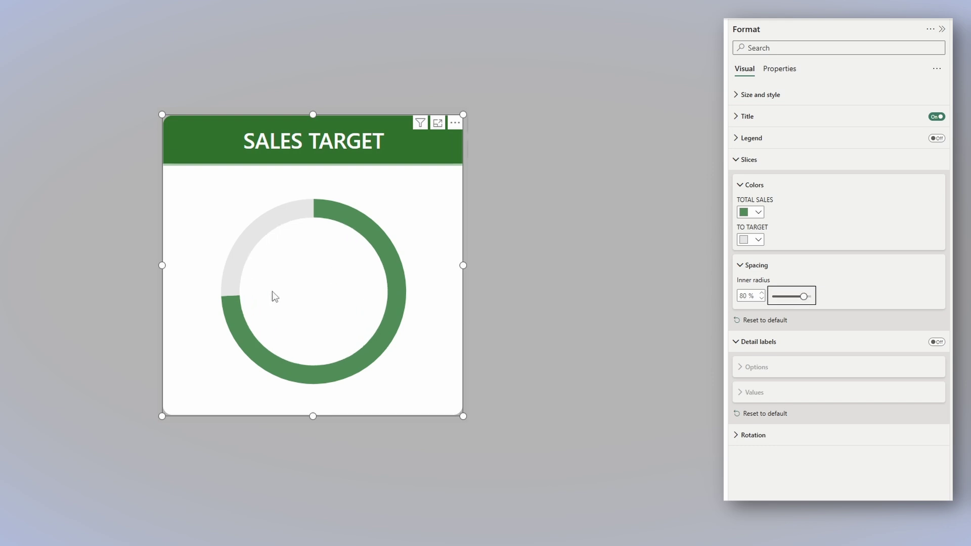
key("Escape")
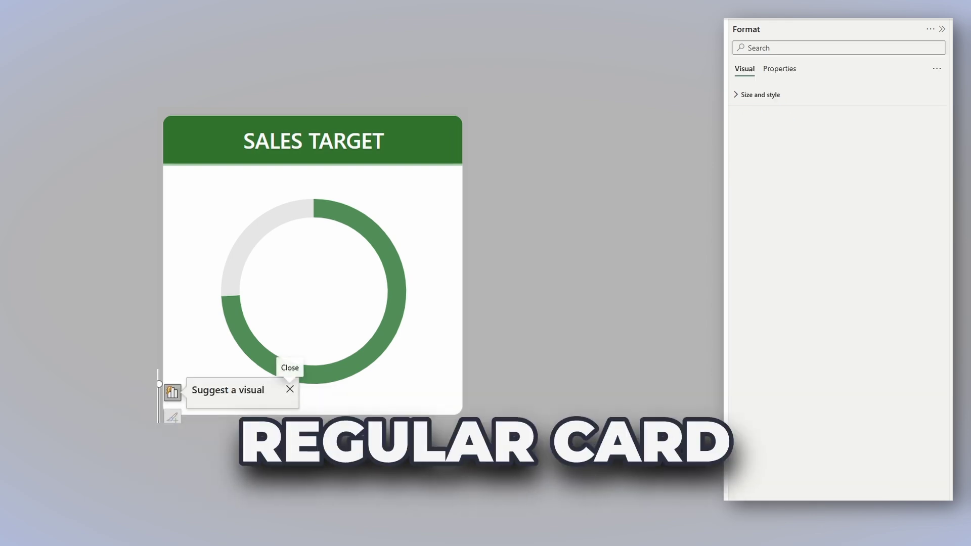
Shrink the new card, centre it inside the ring, and turn its background off
left_click_drag(469, 423, 343, 352)
left_click_drag(271, 285, 315, 283)
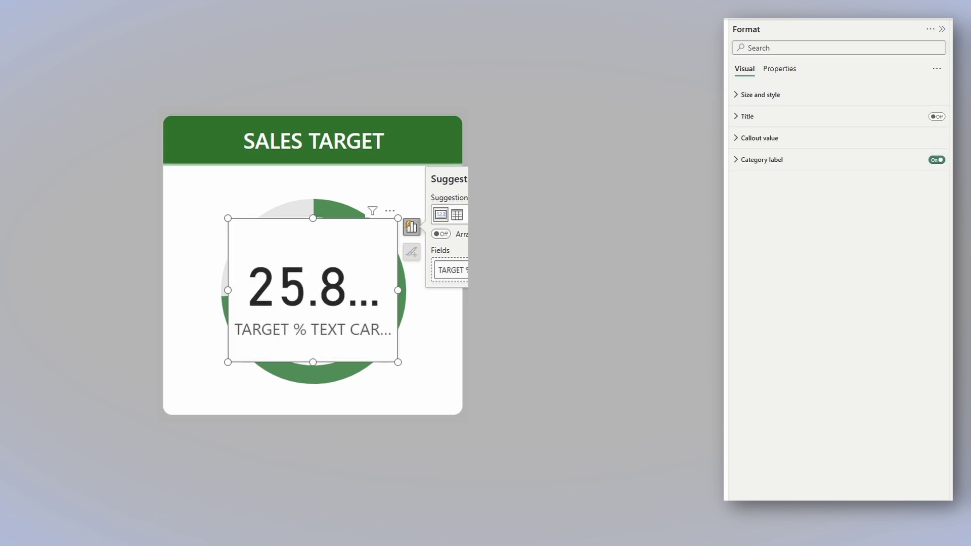
left_click(737, 95)
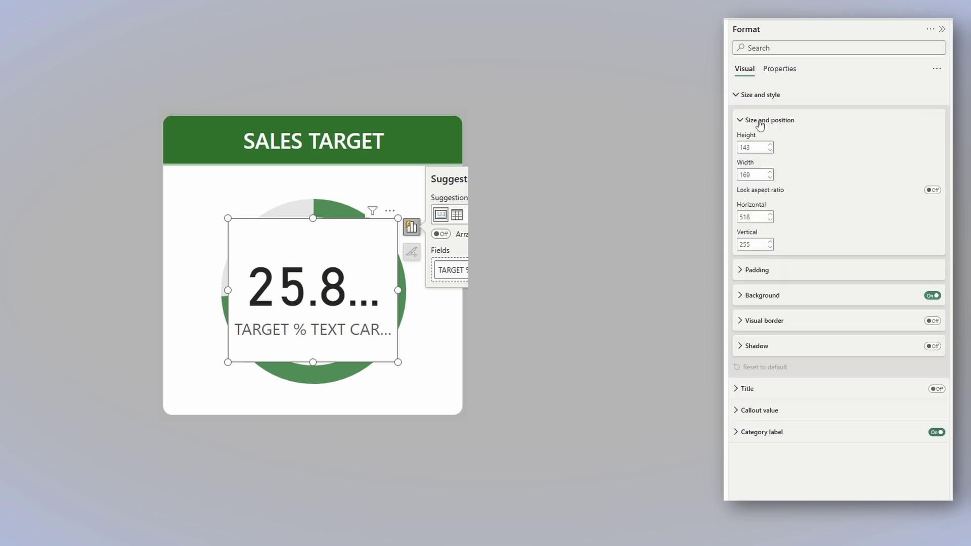
left_click(932, 295)
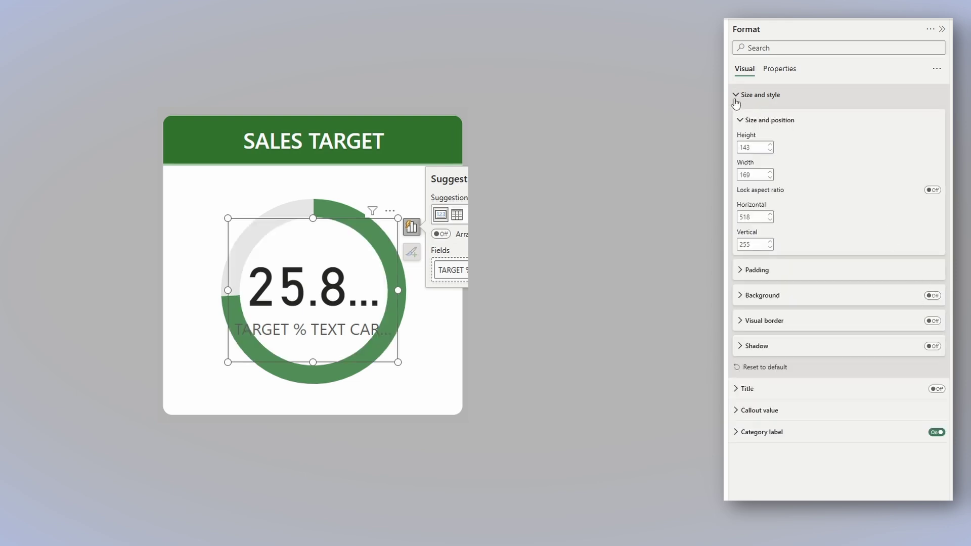
Set the callout value to Segoe UI Semibold size 15 and hide the category label
scroll(731, 282, "down", 3)
left_click(732, 284)
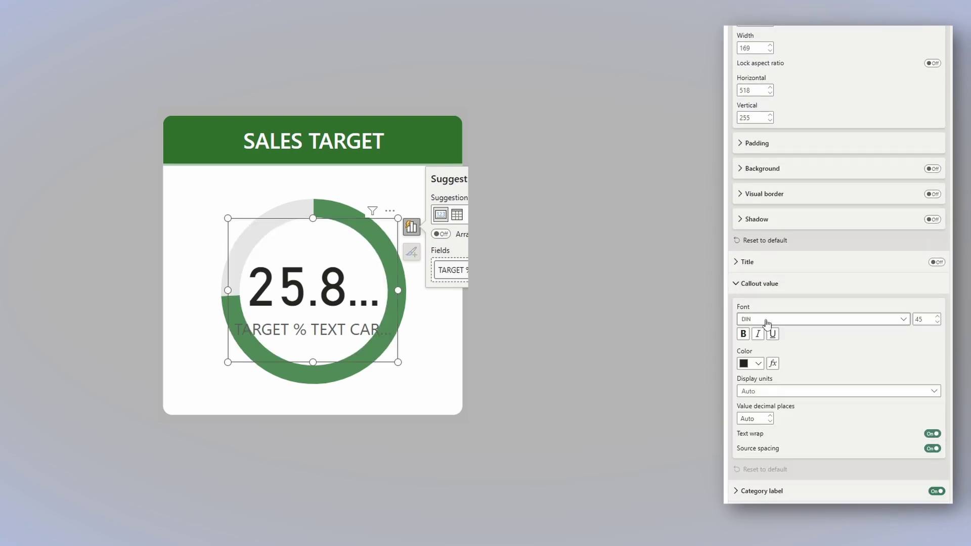
left_click(795, 323)
scroll(799, 384, "down", 3)
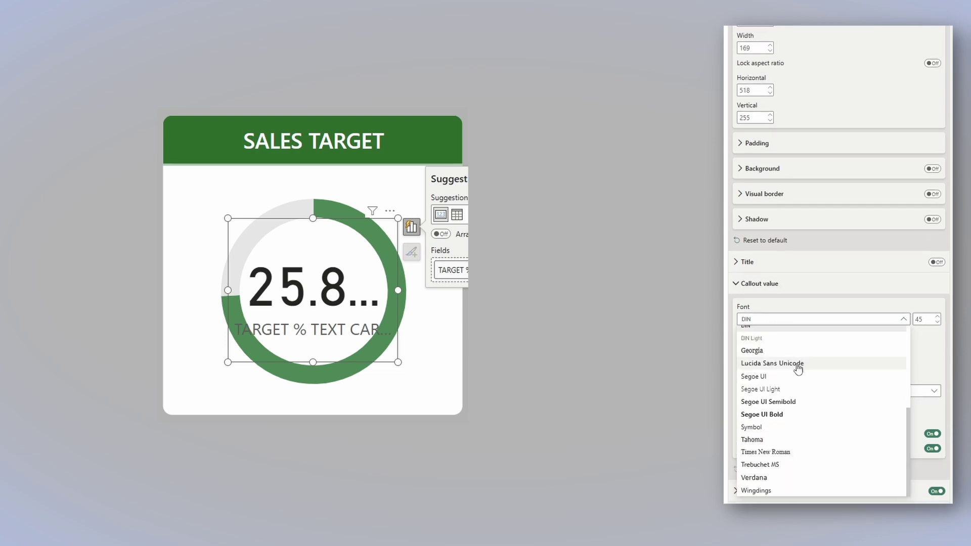
left_click(801, 404)
double_click(923, 321)
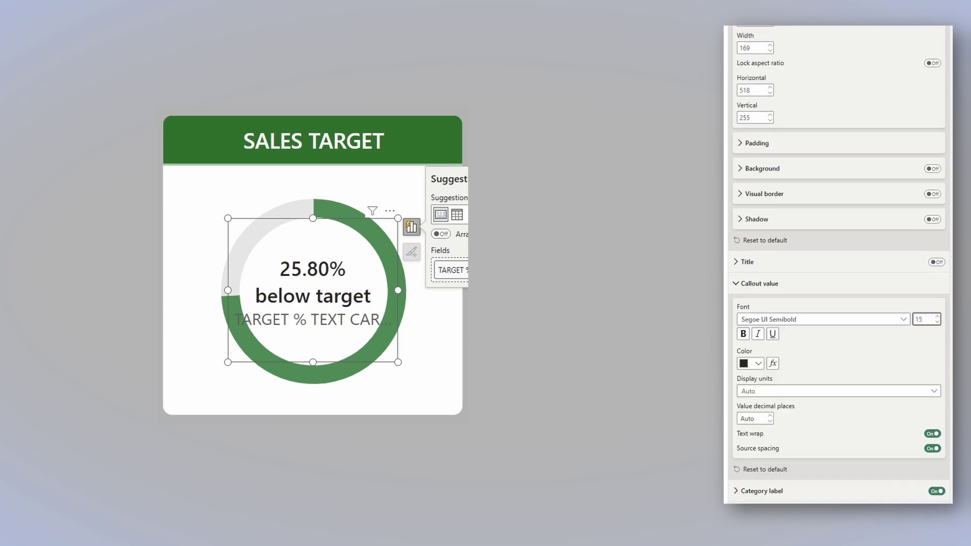
left_click(936, 492)
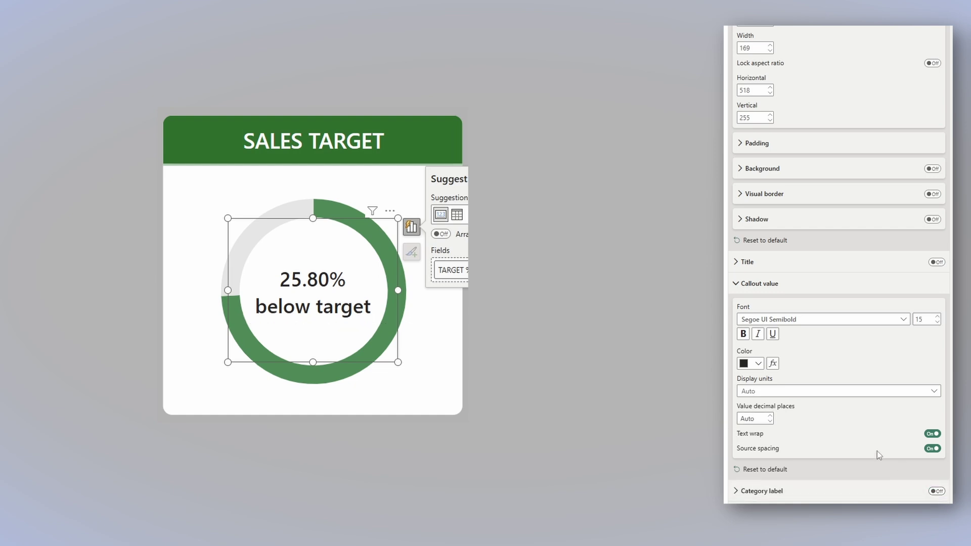
Colour the callout value by field value COLOUR % TO TARGET from KEY MEASURES > CONDITIONAL FORMATTING
left_click(772, 364)
left_click(327, 117)
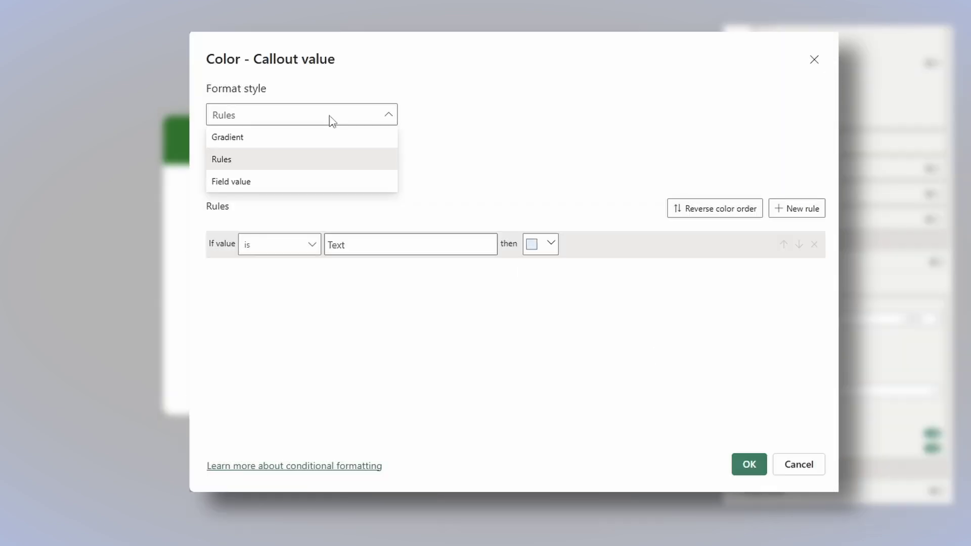
left_click(251, 183)
left_click(290, 177)
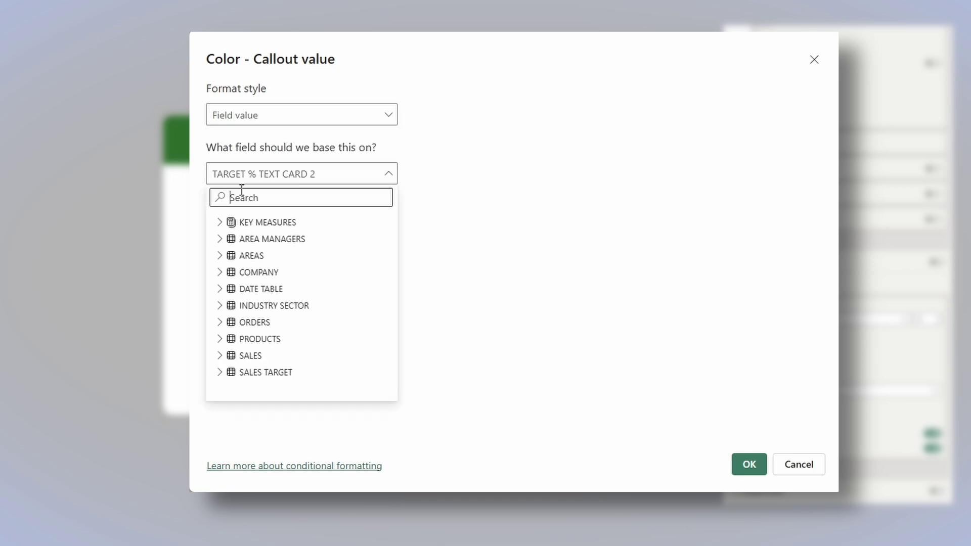
left_click(221, 223)
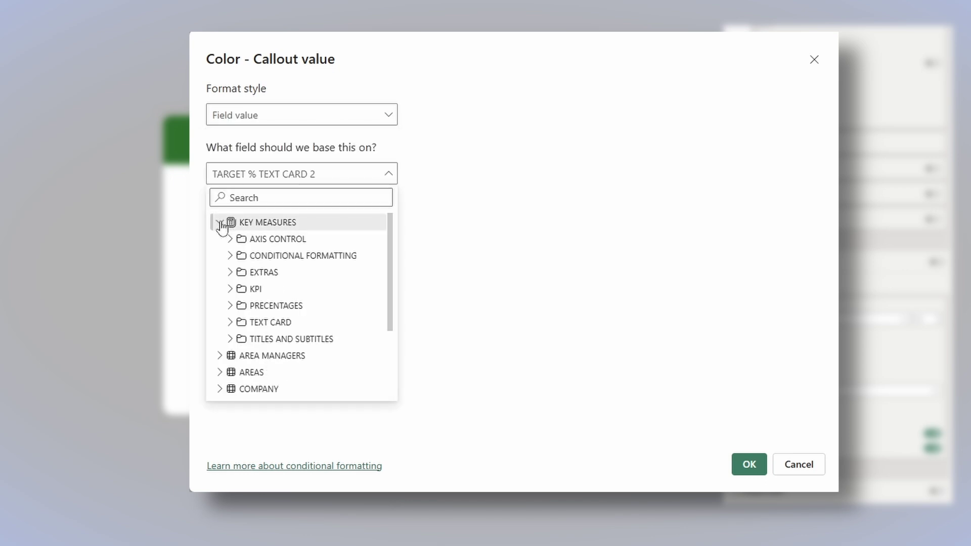
left_click(231, 256)
left_click(278, 273)
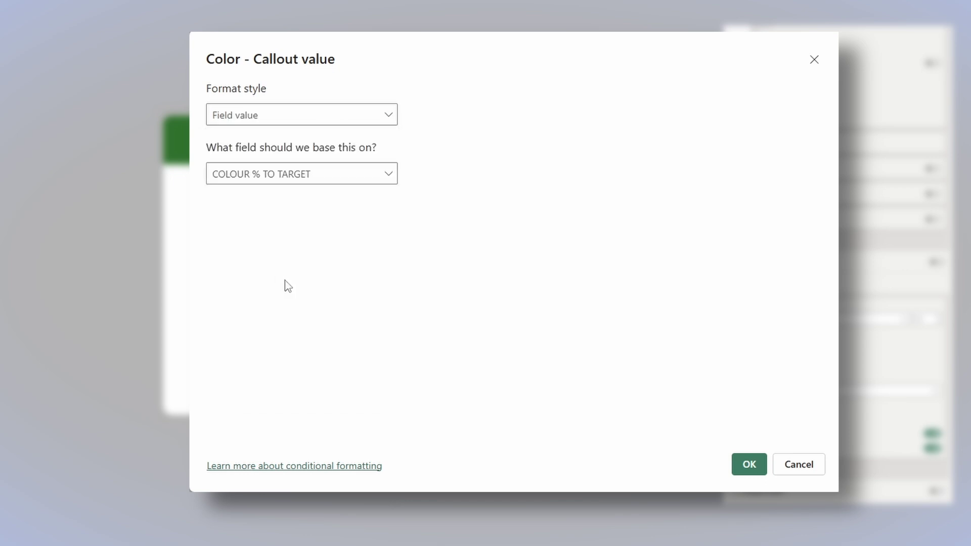
left_click(748, 464)
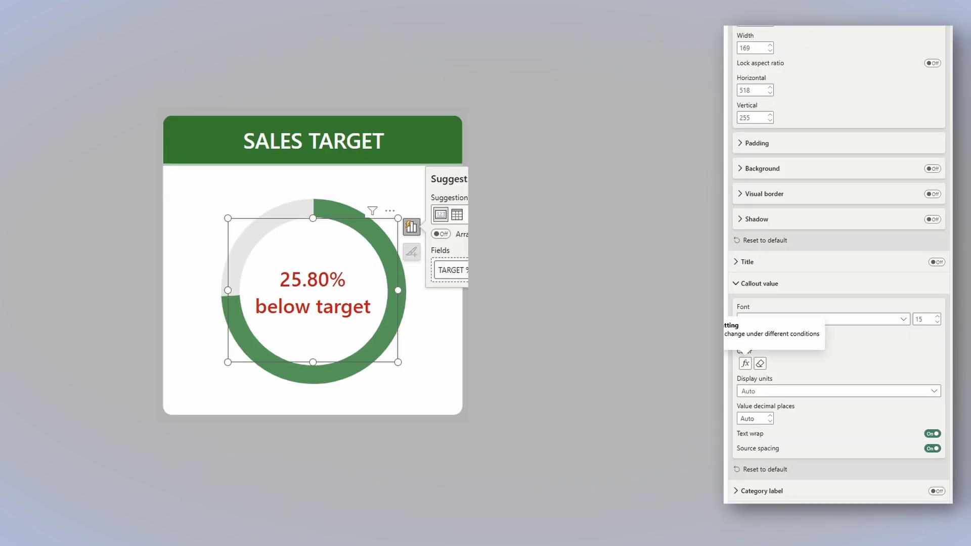